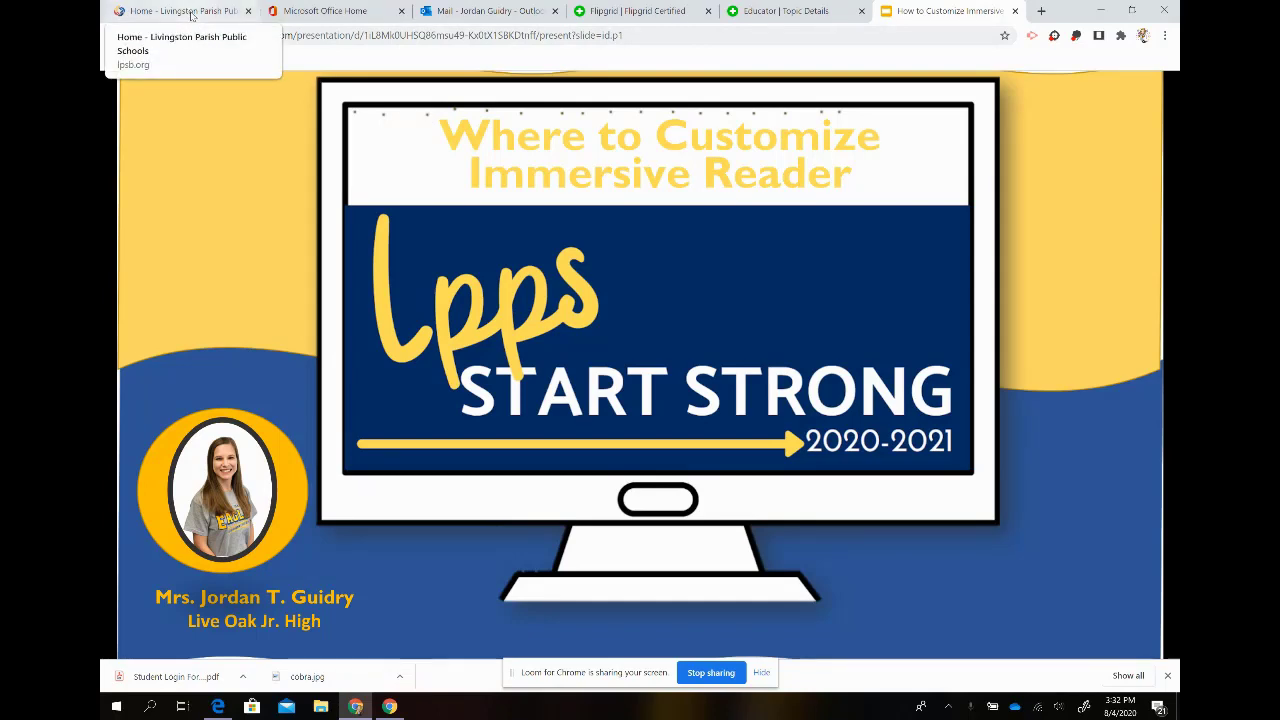
# From the district site, go through O365 and the Word tile to open 'Create a Haiku' from Recent.
pyautogui.click(191, 14)
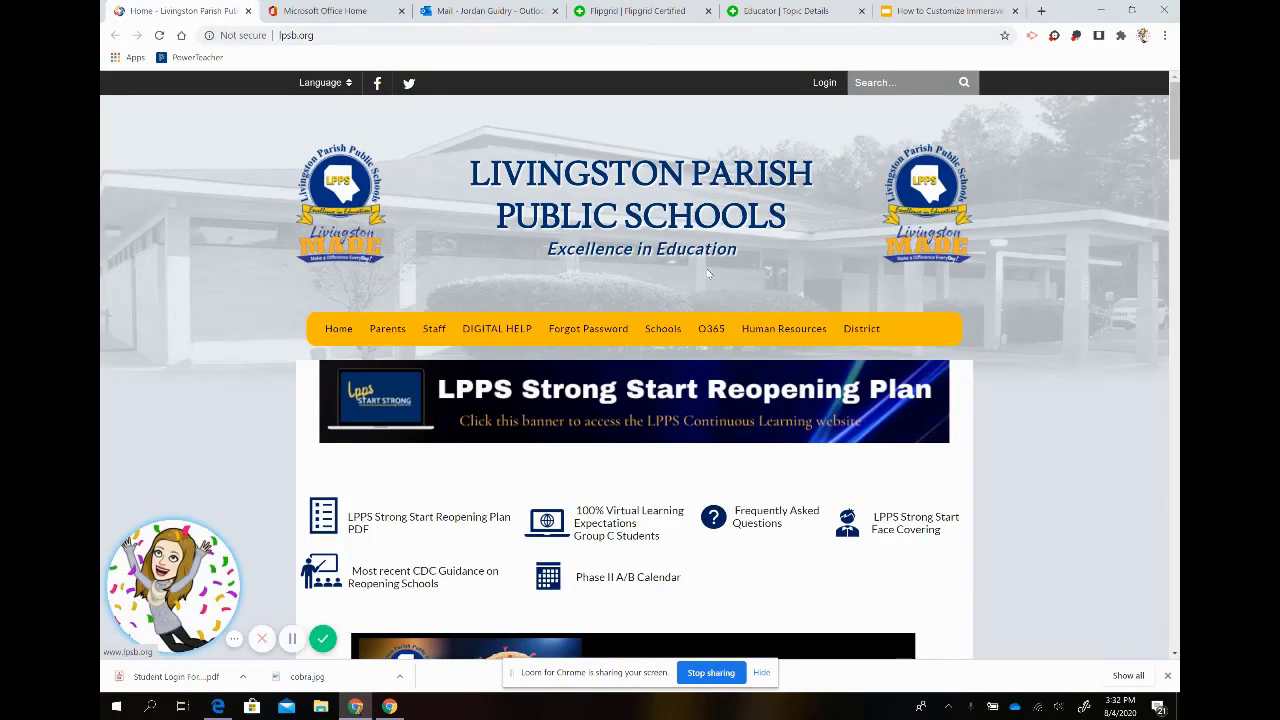
pyautogui.click(716, 339)
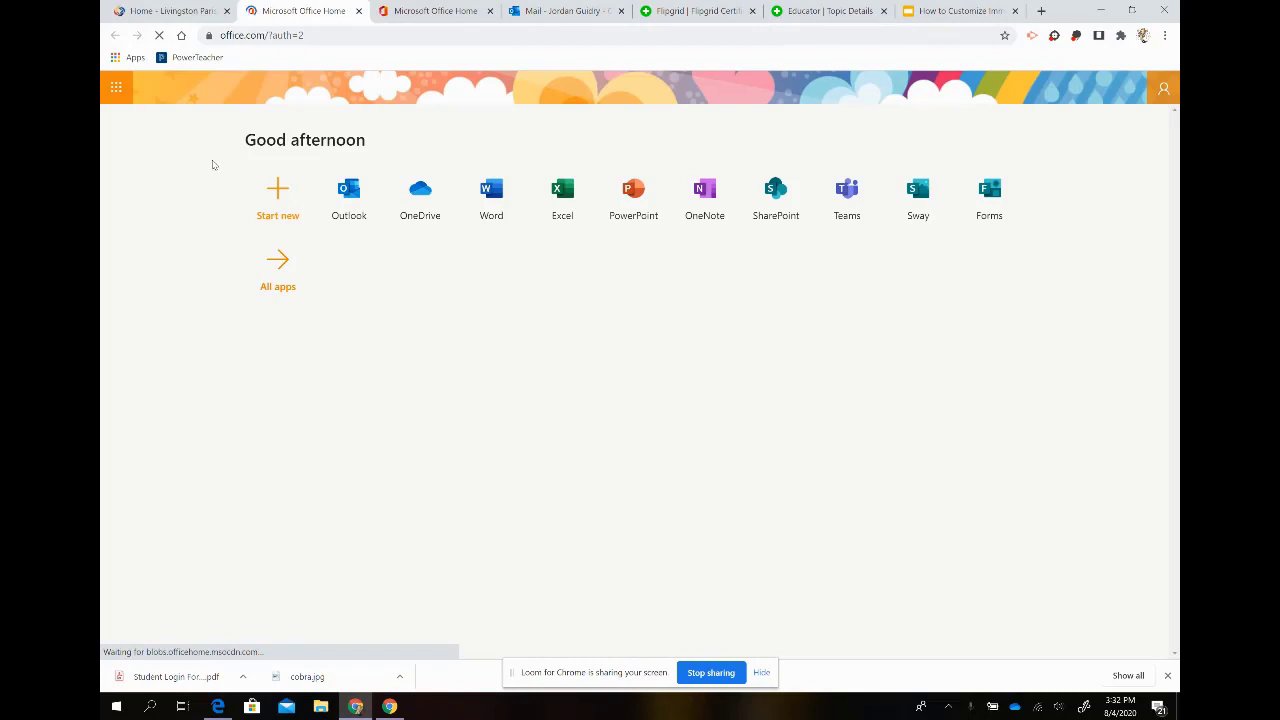
pyautogui.click(492, 195)
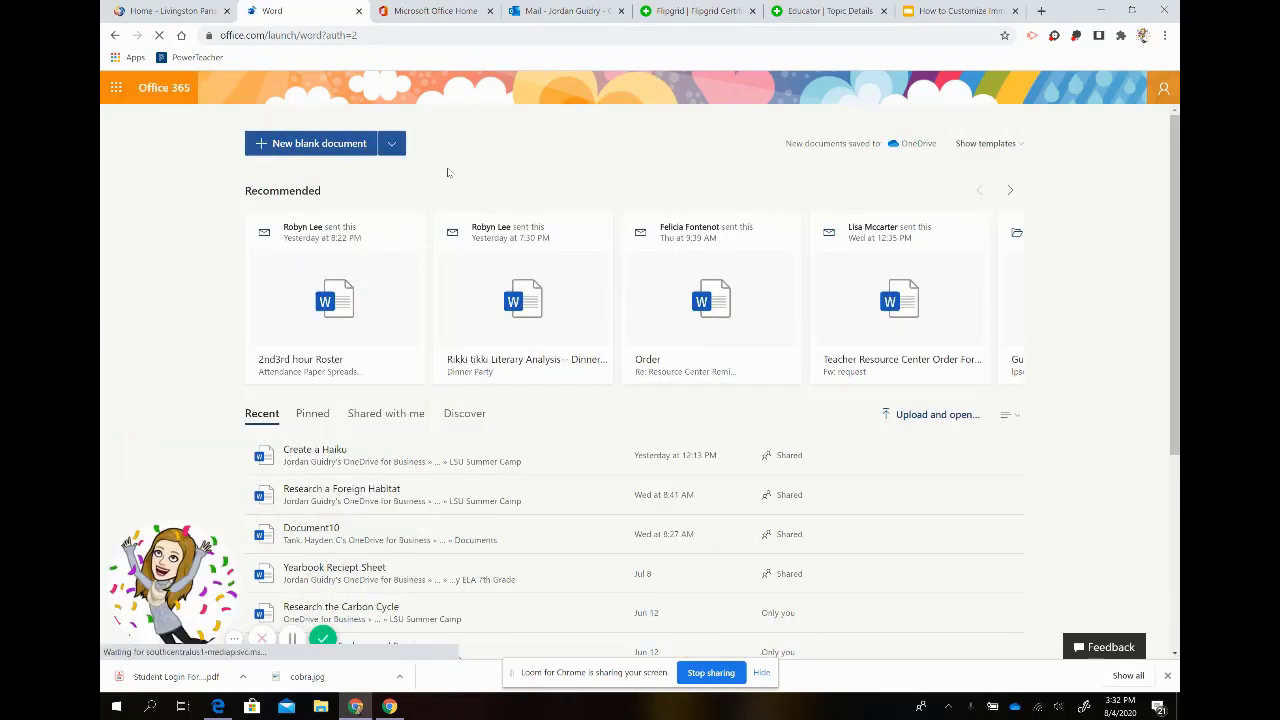
pyautogui.scroll(-2, 448, 173)
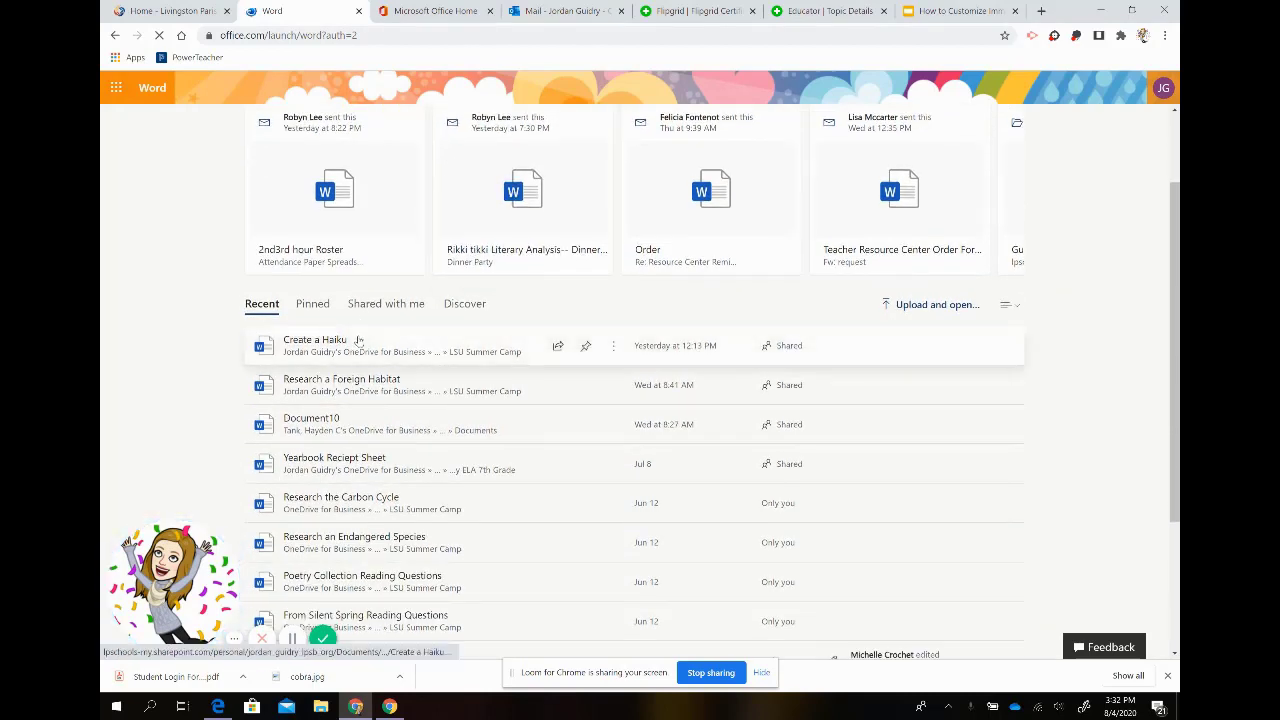
pyautogui.click(358, 341)
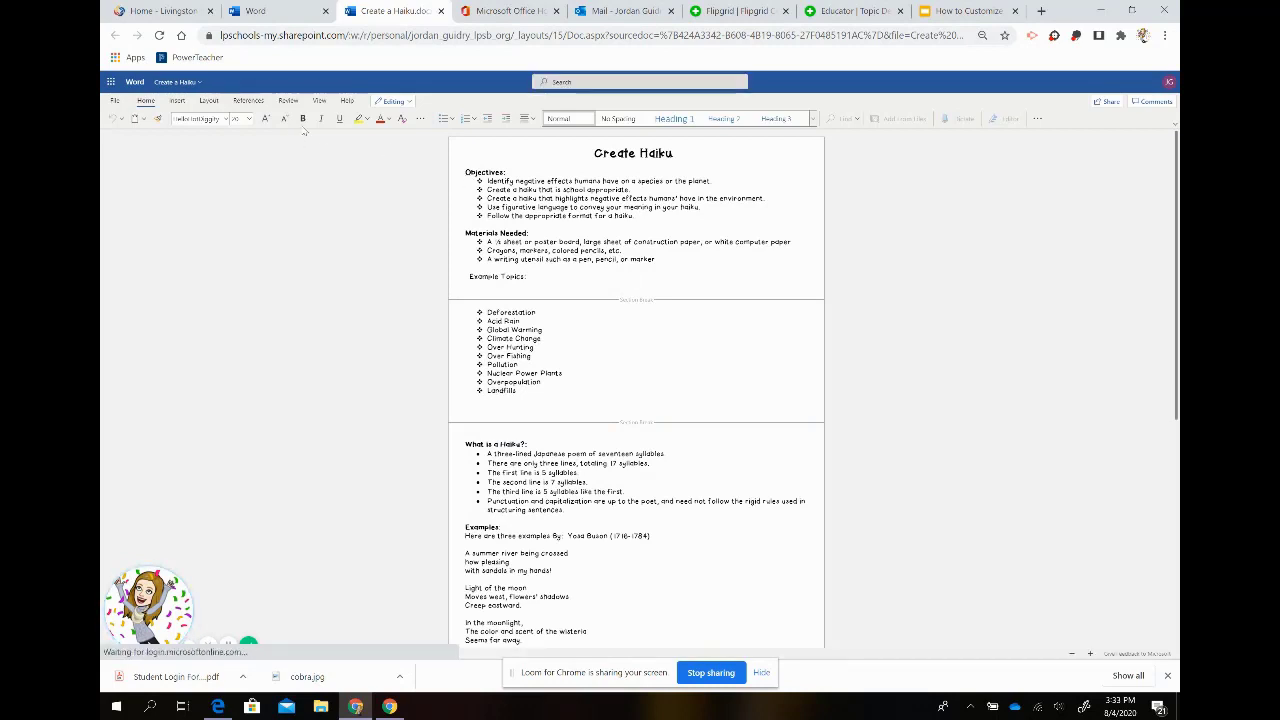
# Open the 'Create a Haiku' document in Immersive Reader from the View ribbon.
pyautogui.click(319, 101)
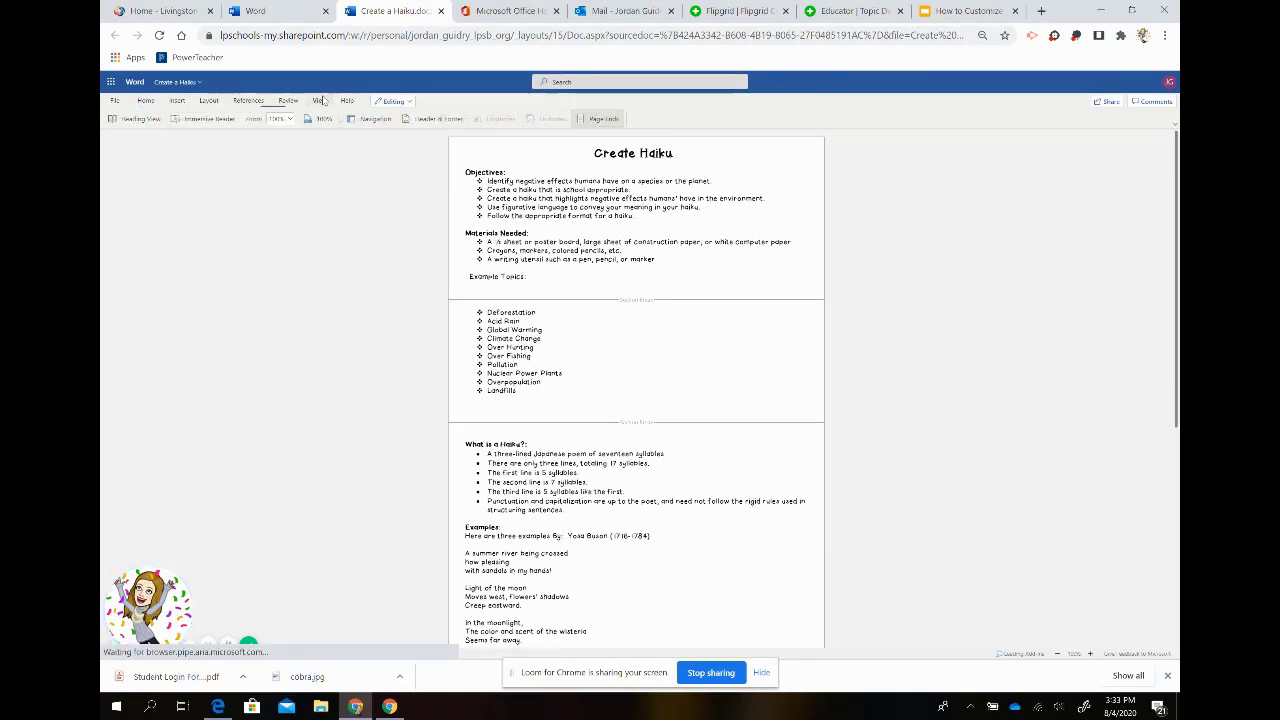
pyautogui.click(222, 120)
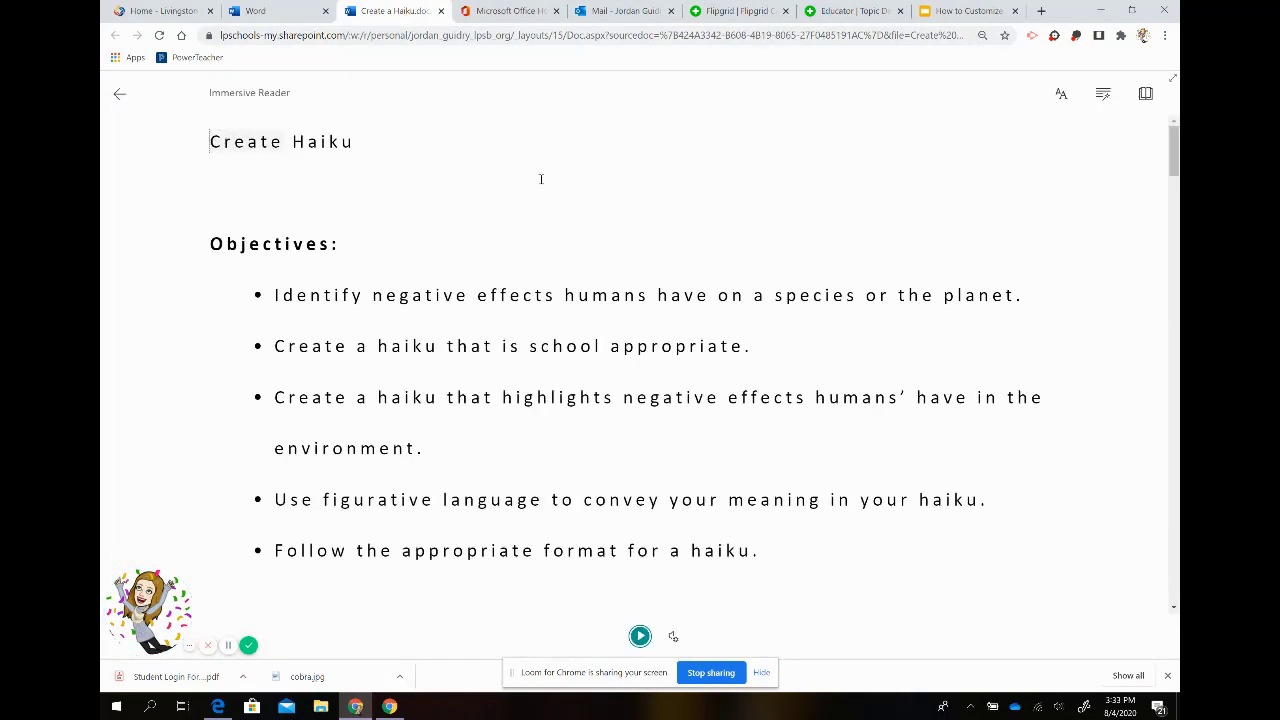
# Set the read-aloud voice speed to 0.75, then briefly play and pause the narration.
pyautogui.click(673, 638)
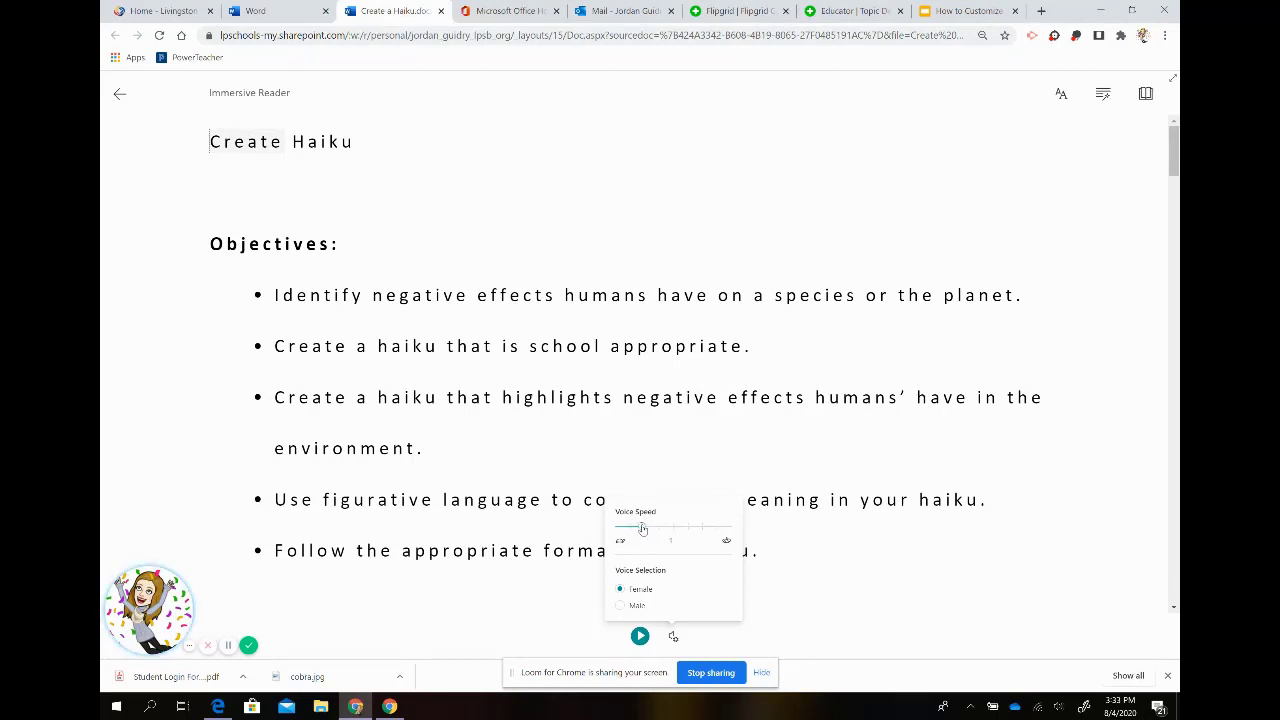
pyautogui.moveTo(642, 529); pyautogui.dragTo(628, 527)
pyautogui.click(638, 637)
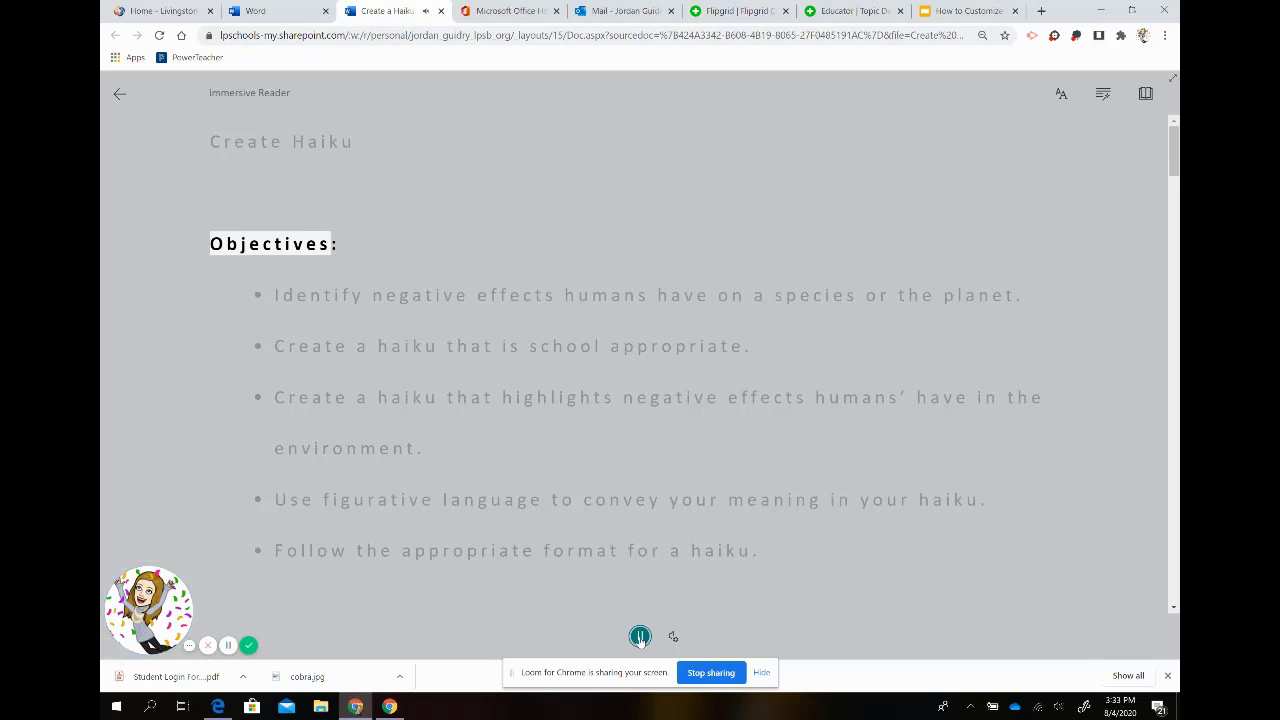
pyautogui.click(640, 637)
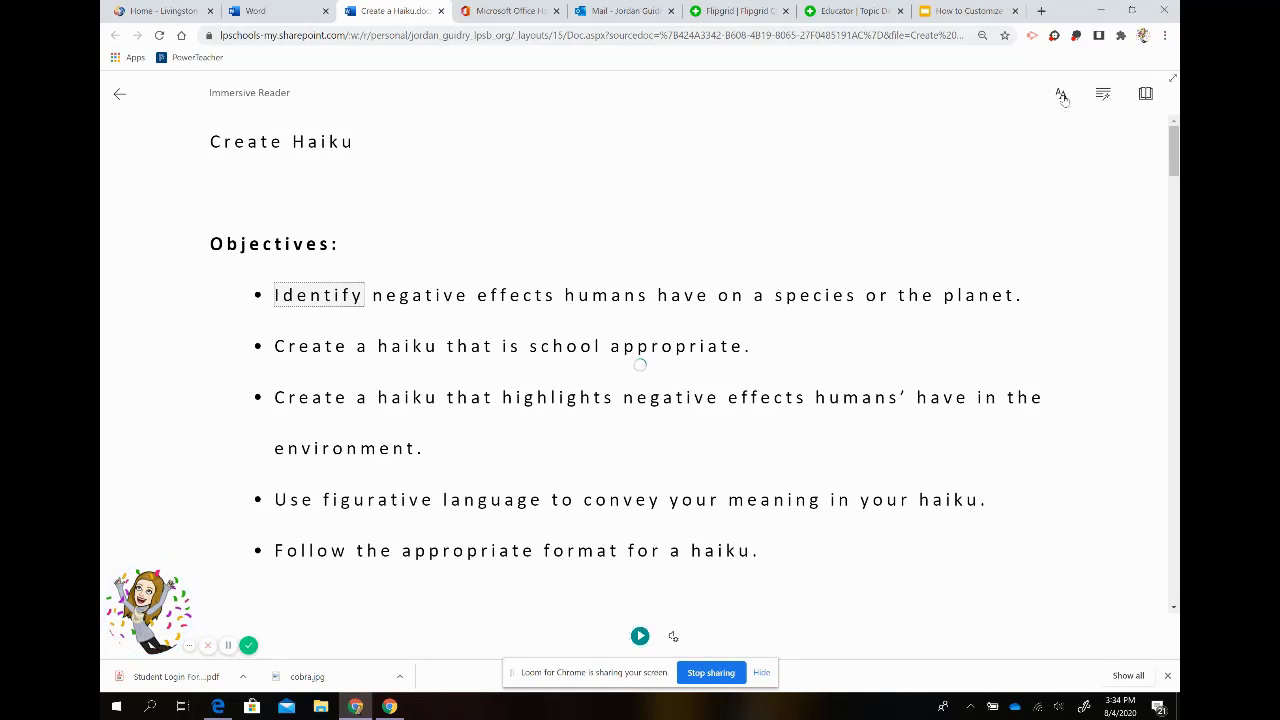
# Shrink the reader text size to 20, then enlarge it back to 42.
pyautogui.click(1061, 95)
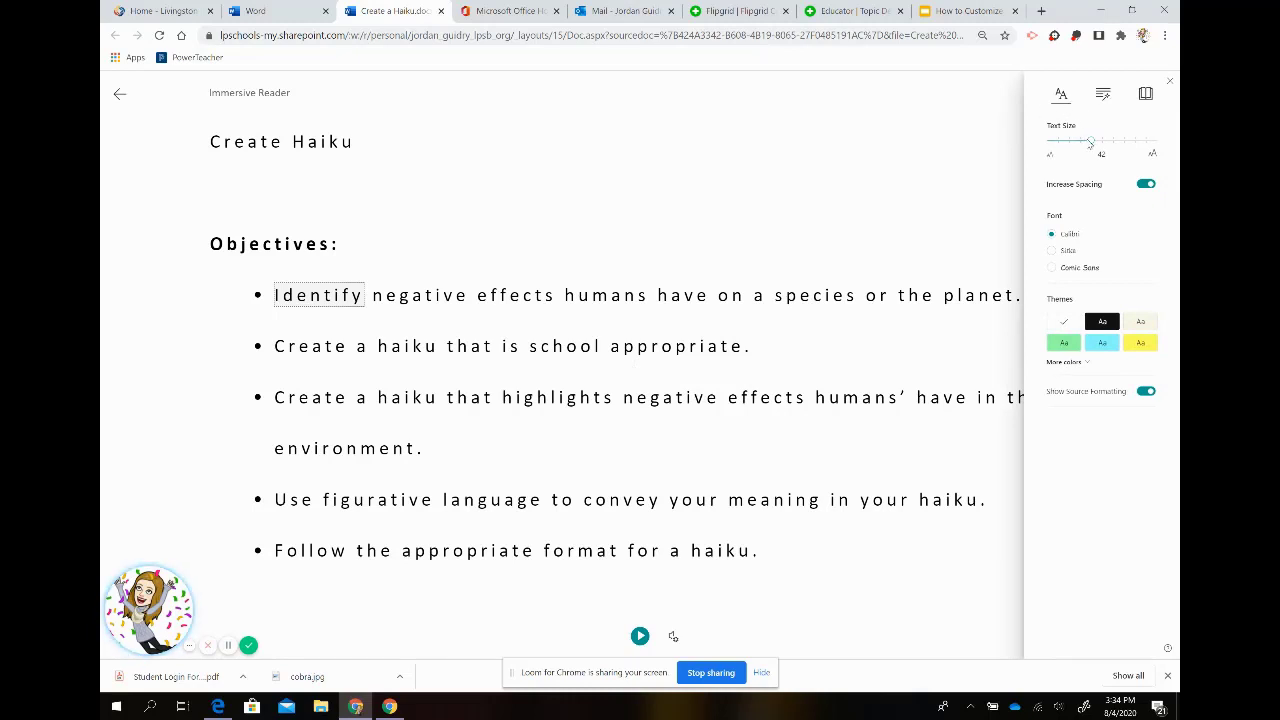
pyautogui.moveTo(1089, 147); pyautogui.dragTo(1066, 146)
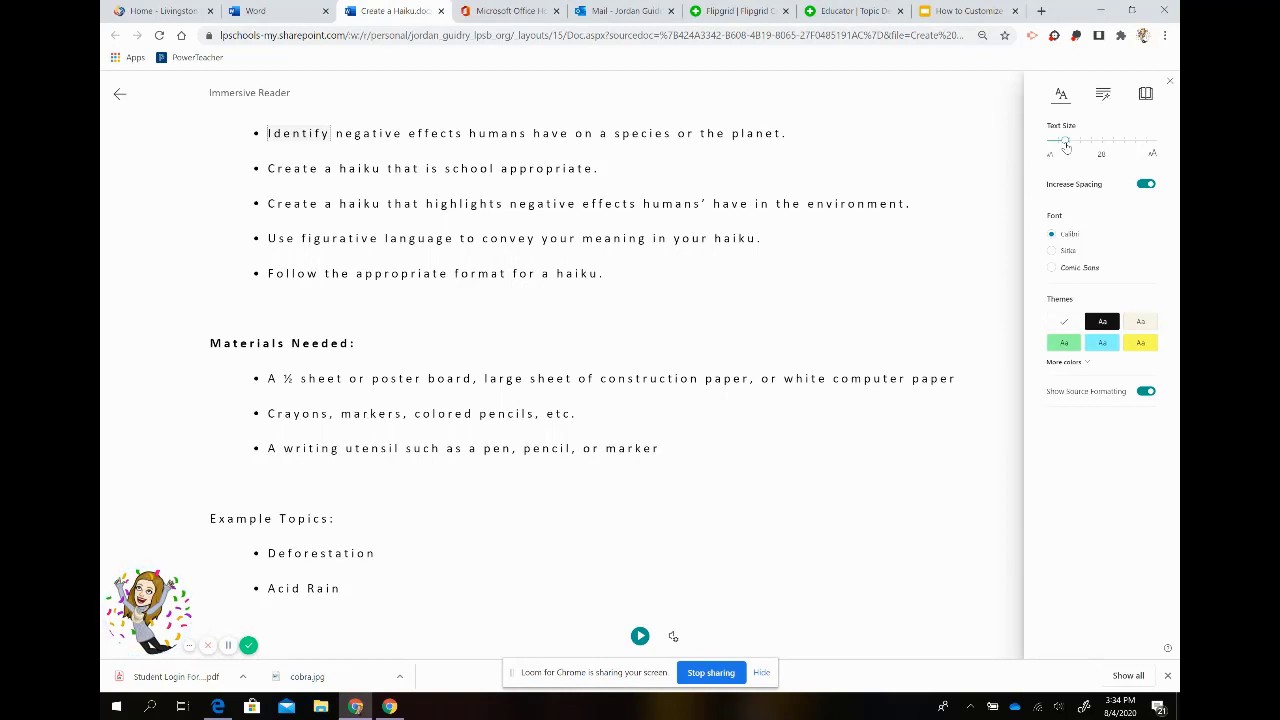
pyautogui.moveTo(1075, 147)
pyautogui.mouseDown()
pyautogui.moveTo(1120, 145)
pyautogui.moveTo(1089, 147)
pyautogui.mouseUp()
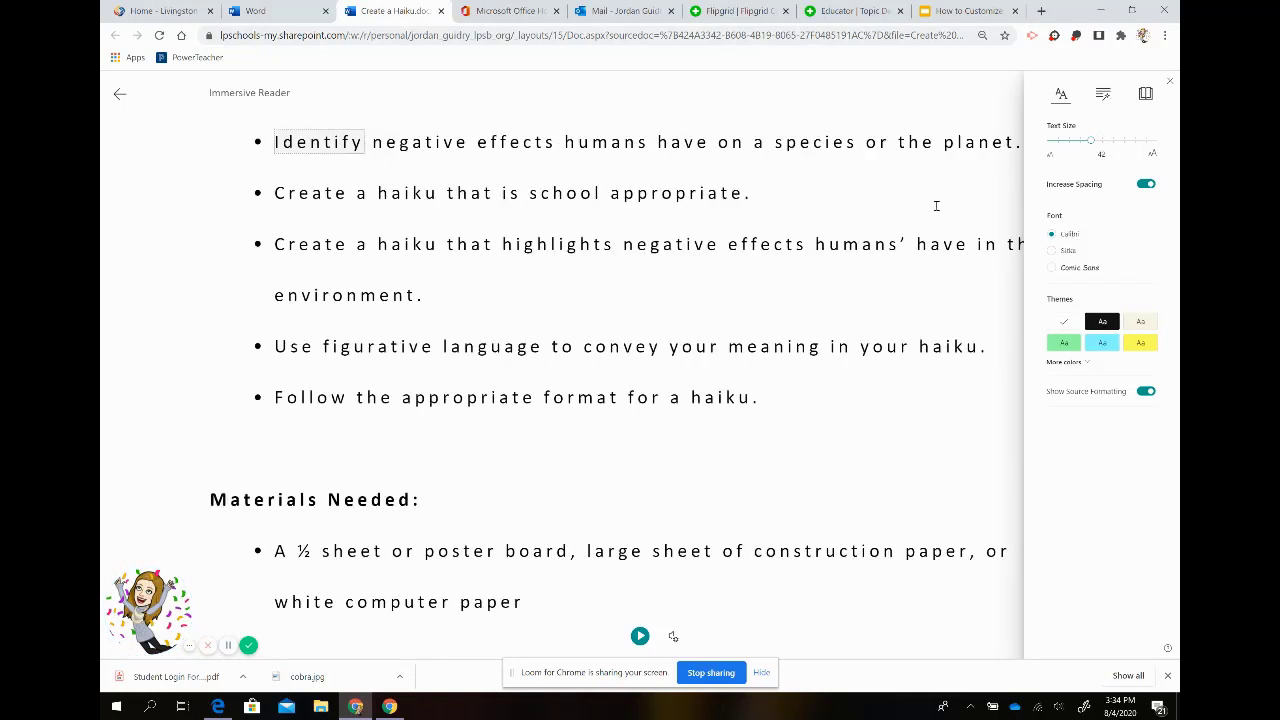
pyautogui.scroll(1, 936, 206)
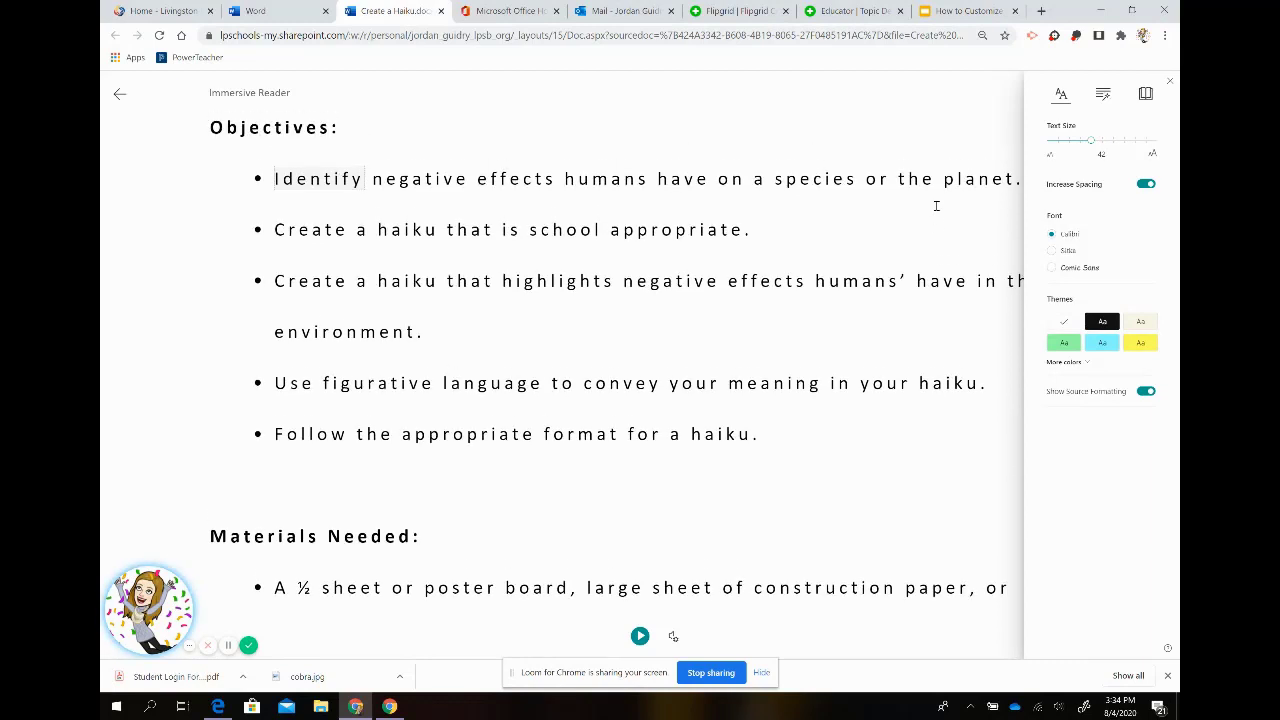
pyautogui.scroll(1, 936, 206)
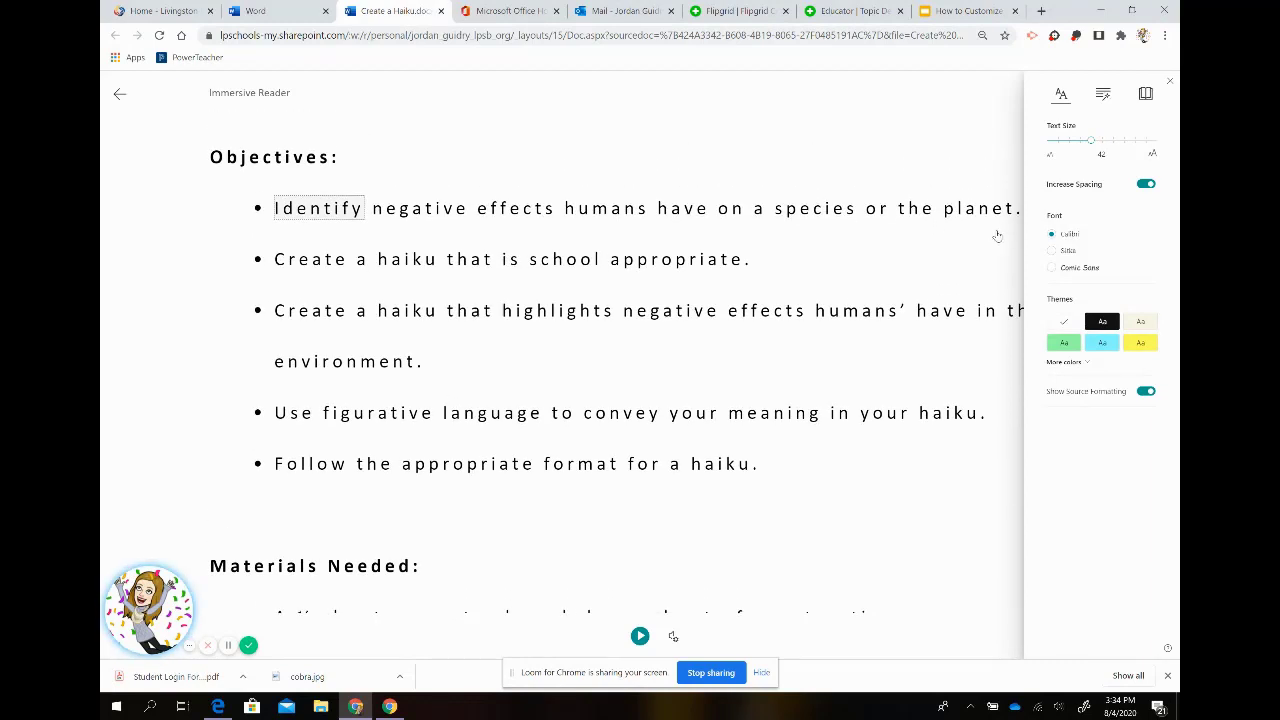
# Turn Increase Spacing off, then switch it back on.
pyautogui.click(1147, 186)
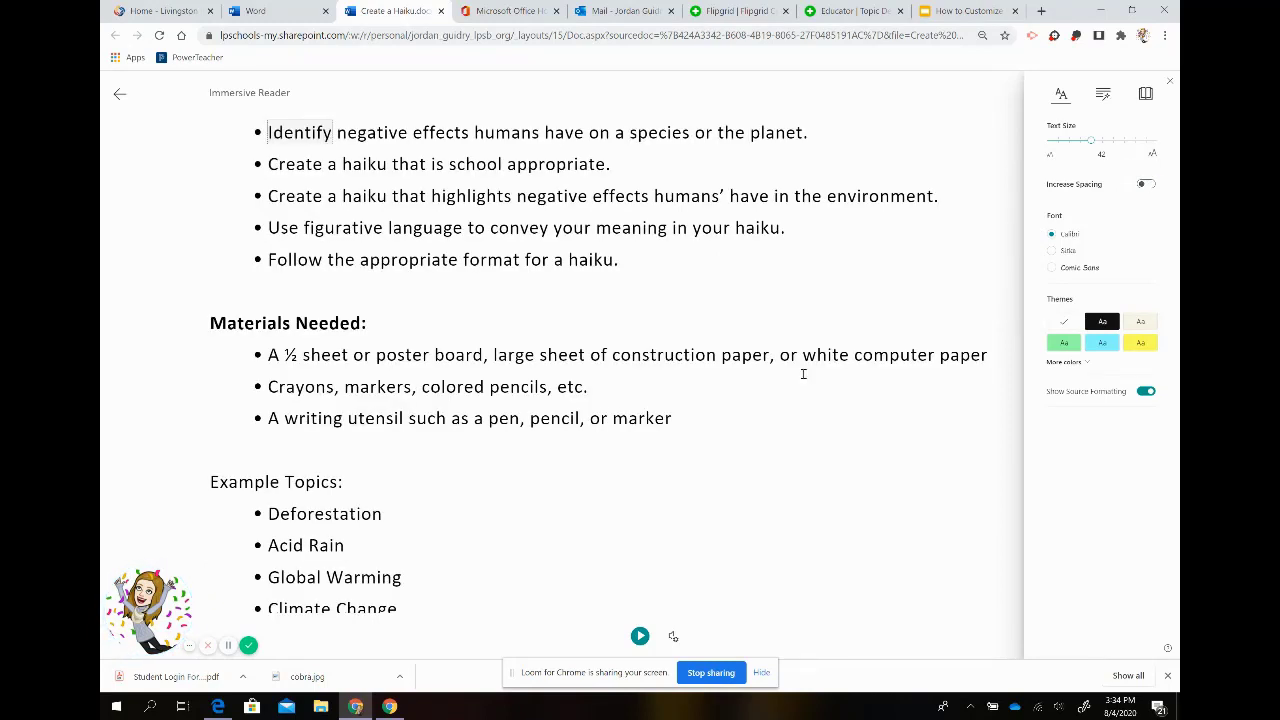
pyautogui.scroll(2, 803, 374)
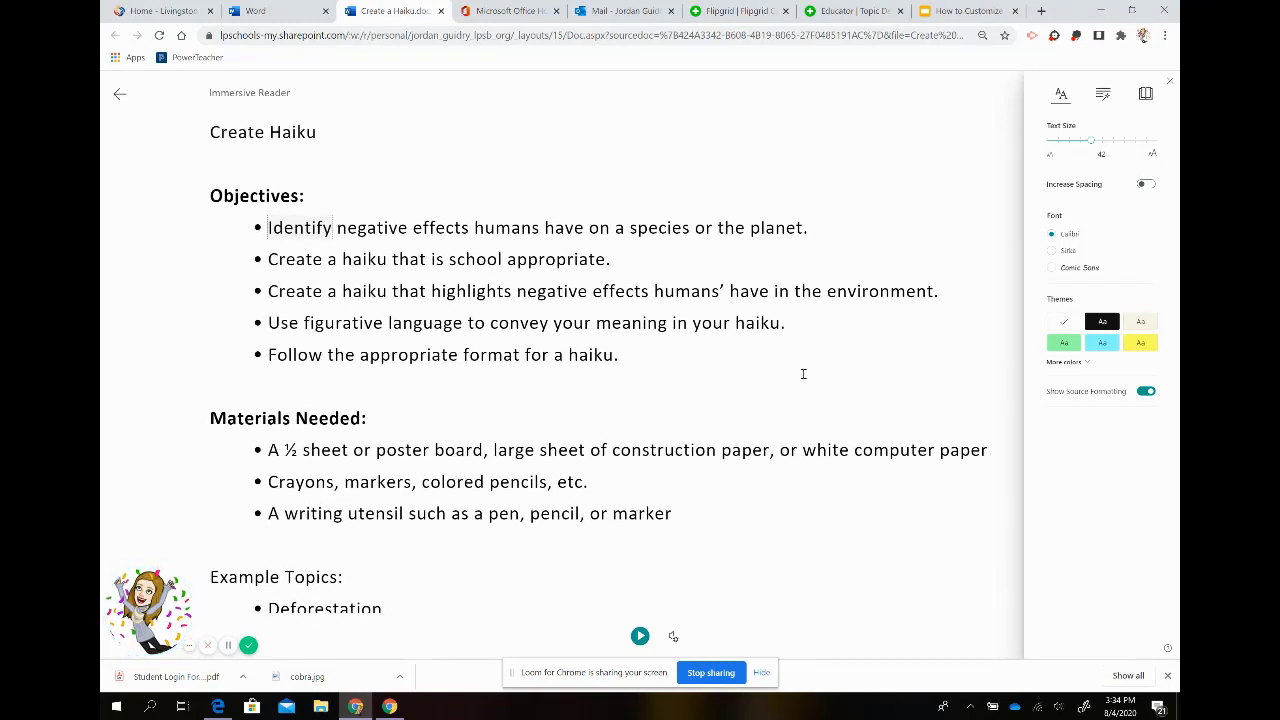
pyautogui.click(1142, 186)
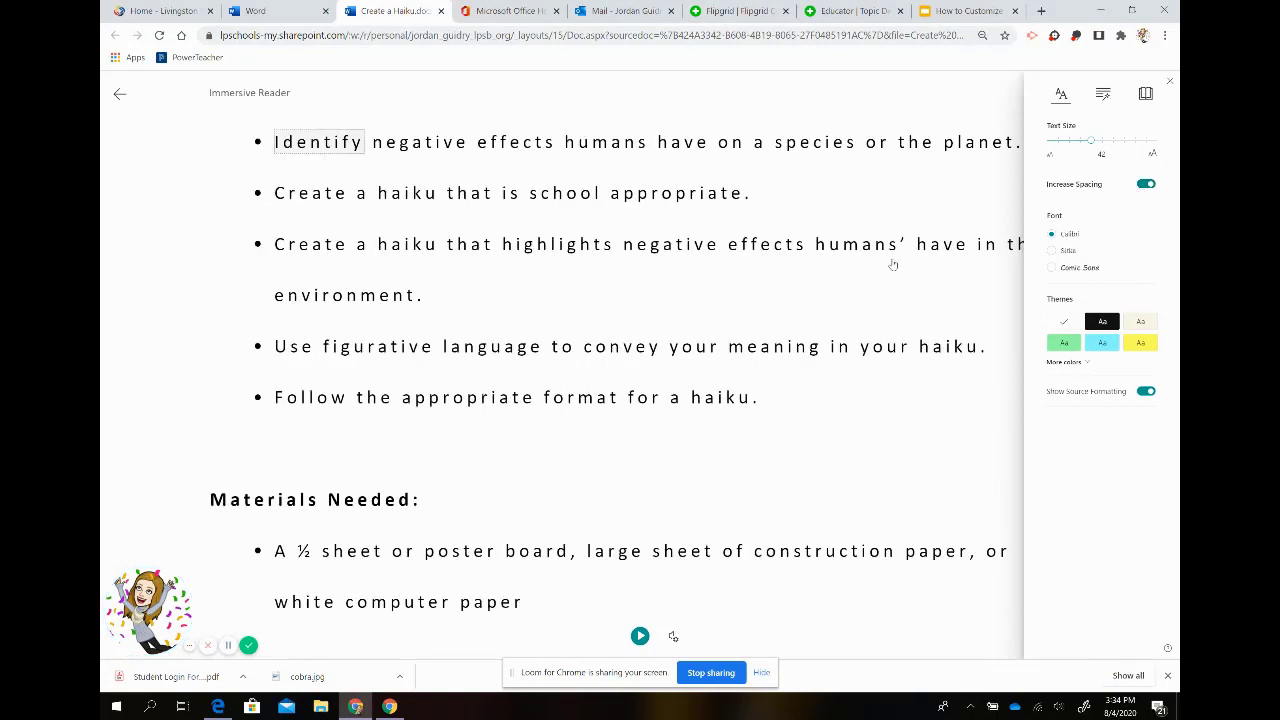
pyautogui.scroll(3, 891, 261)
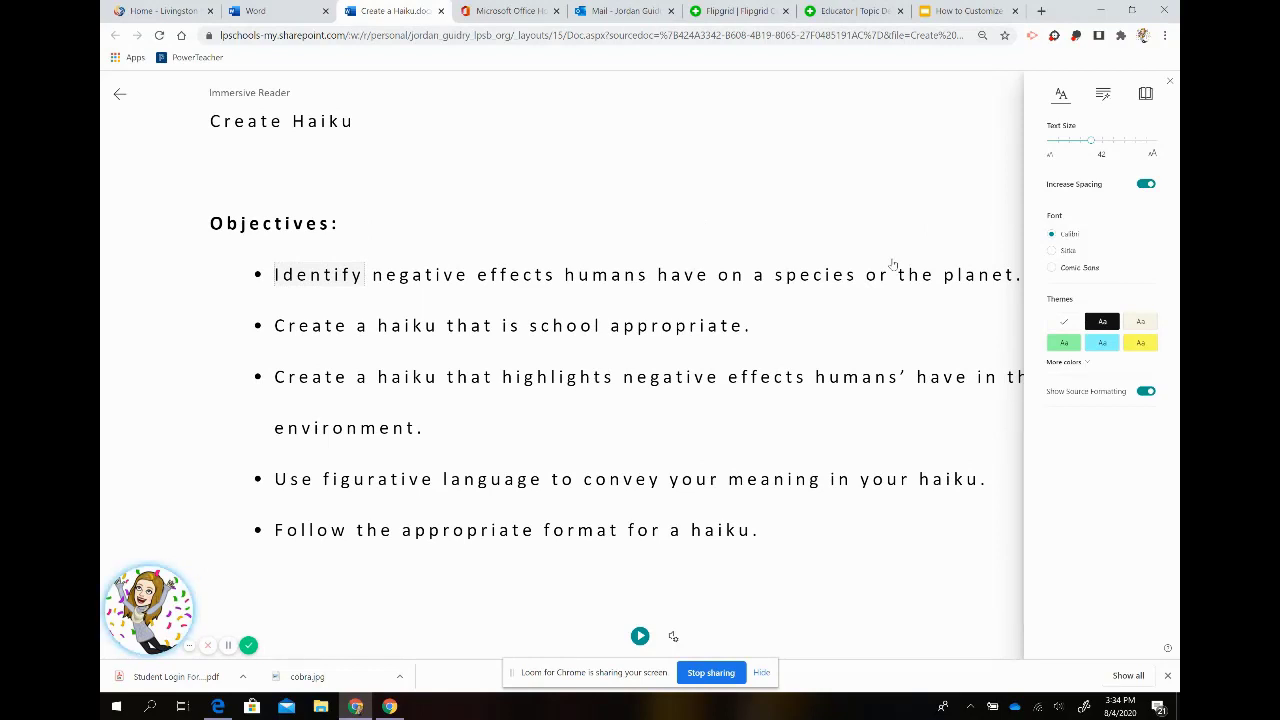
# Preview the Sitka and Comic Sans fonts, then set the reader font back to Calibri.
pyautogui.click(1052, 251)
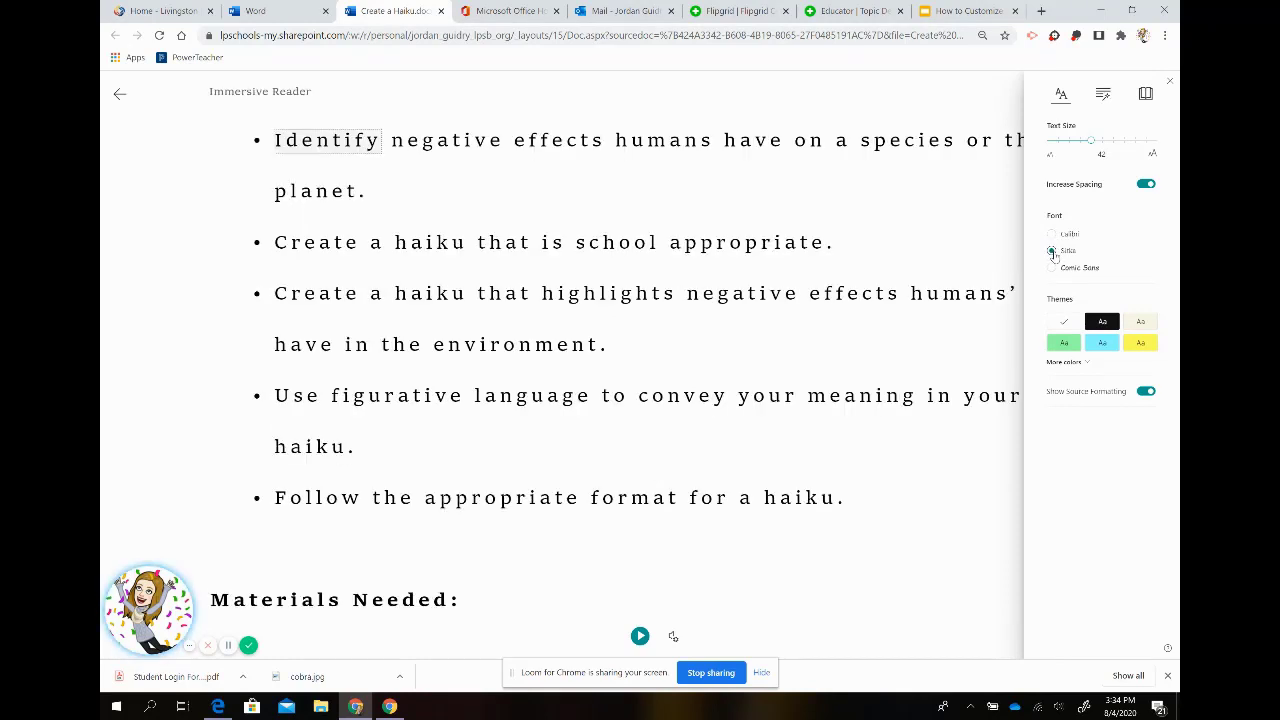
pyautogui.scroll(1, 966, 284)
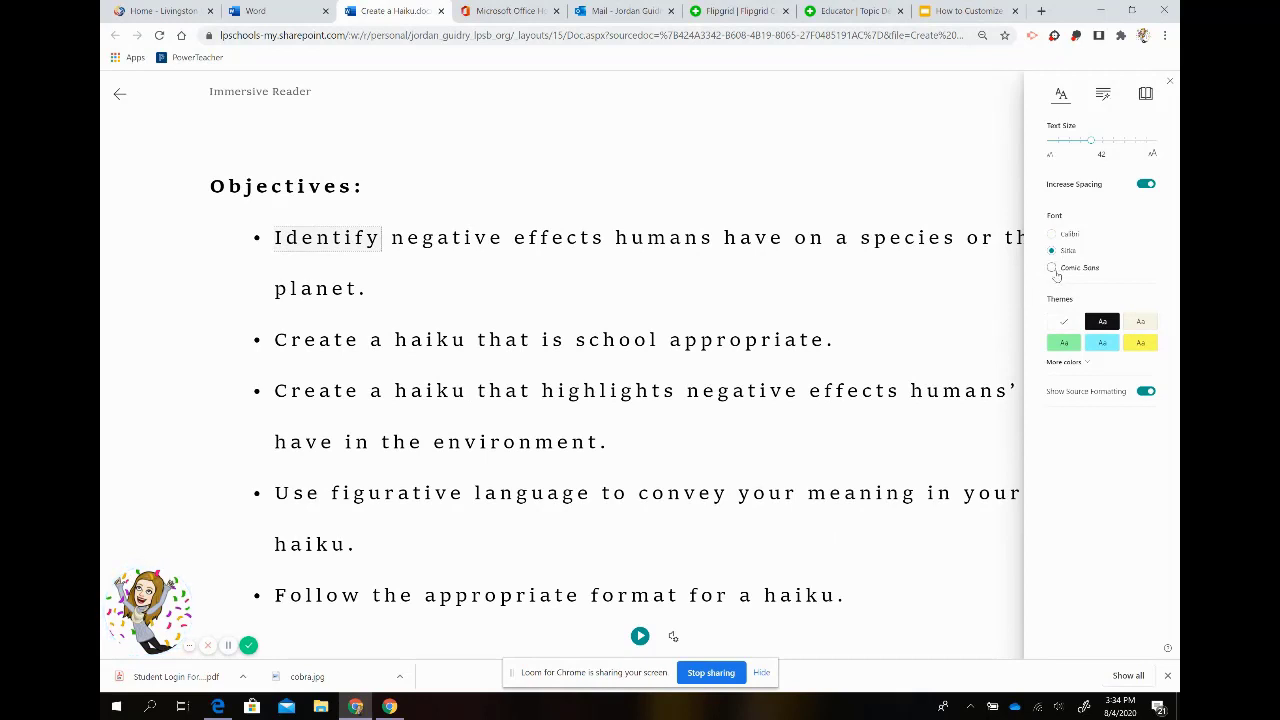
pyautogui.click(1052, 268)
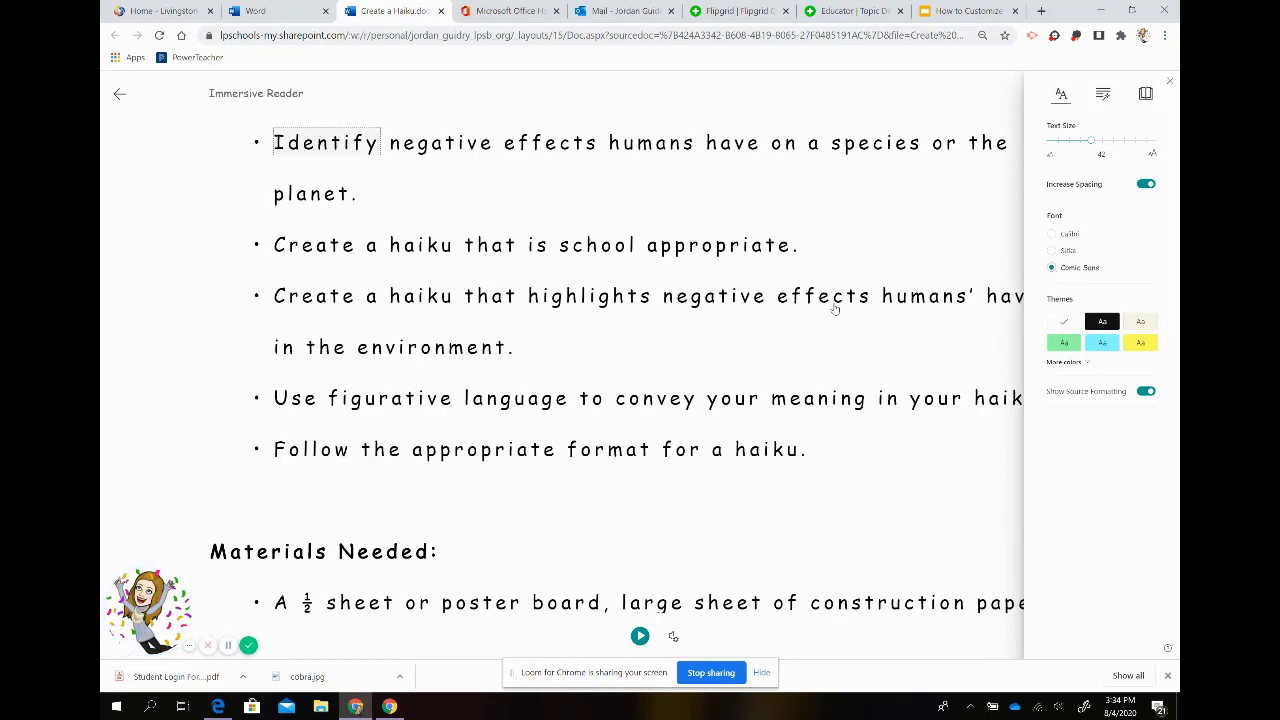
pyautogui.scroll(1, 835, 310)
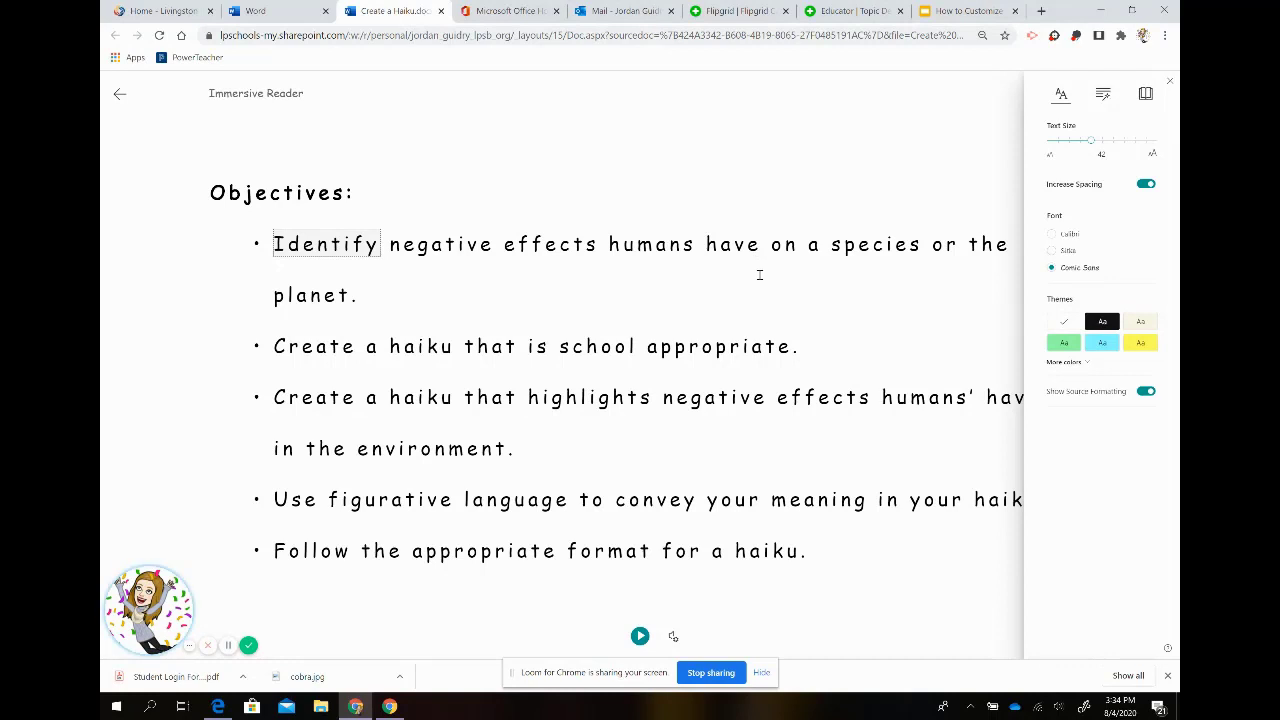
pyautogui.click(1051, 234)
pyautogui.scroll(2, 879, 343)
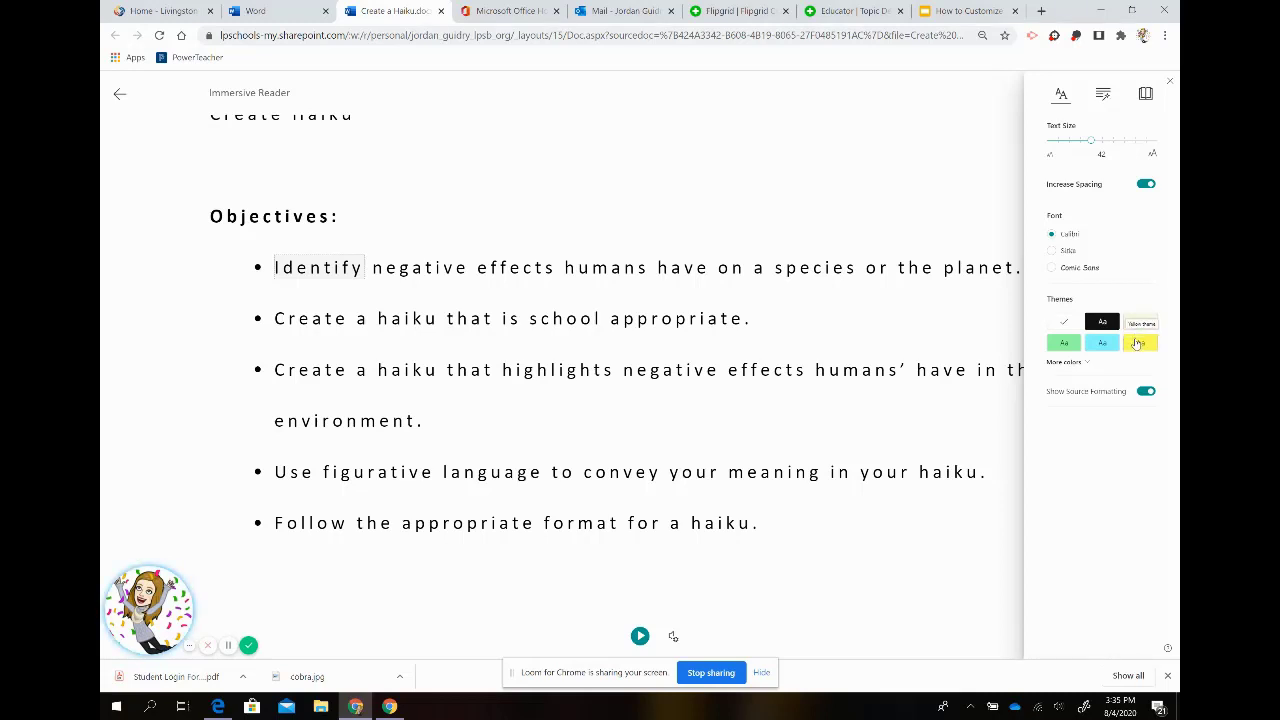
# Preview pink and then peach page backgrounds from the expanded theme colours.
pyautogui.click(1075, 364)
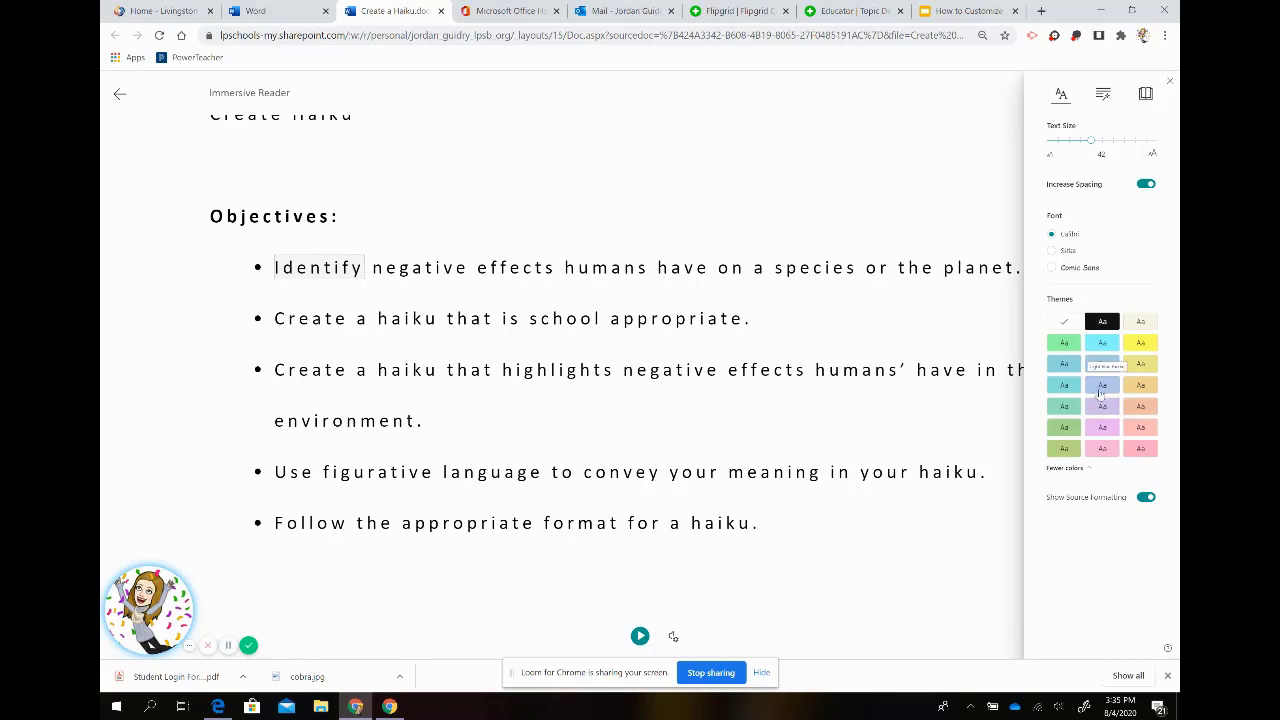
pyautogui.click(1103, 429)
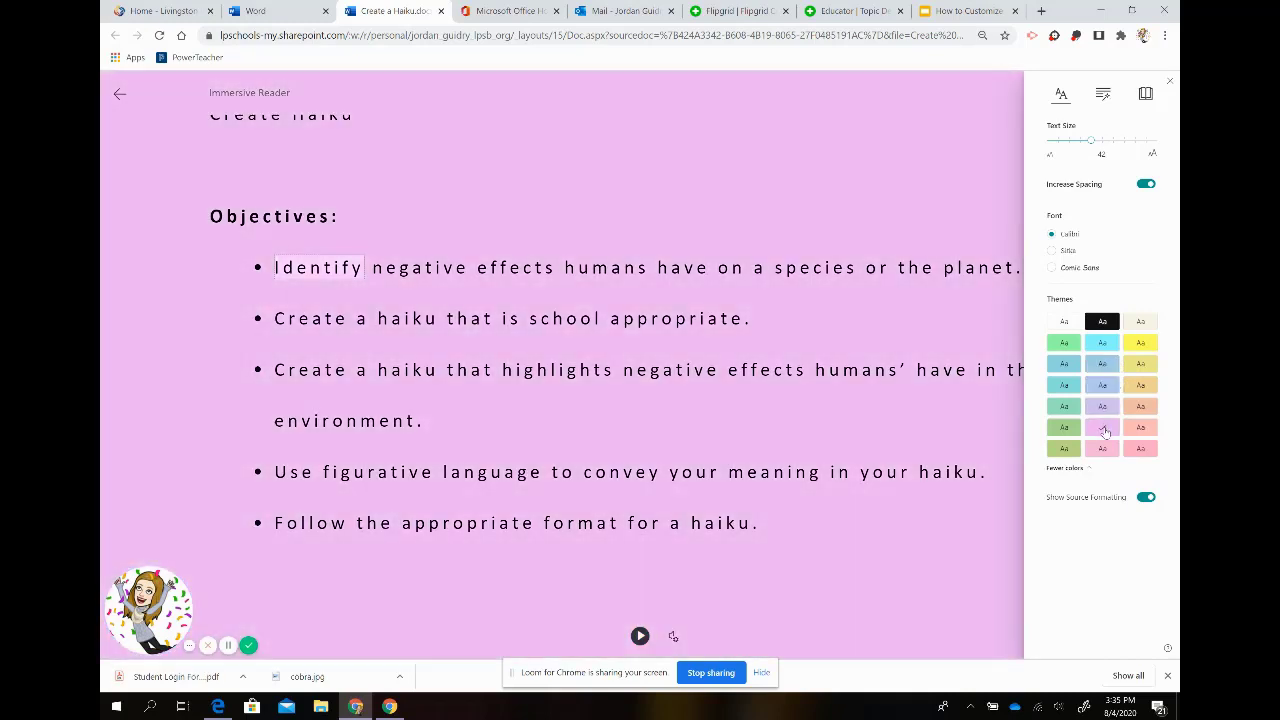
pyautogui.click(1140, 408)
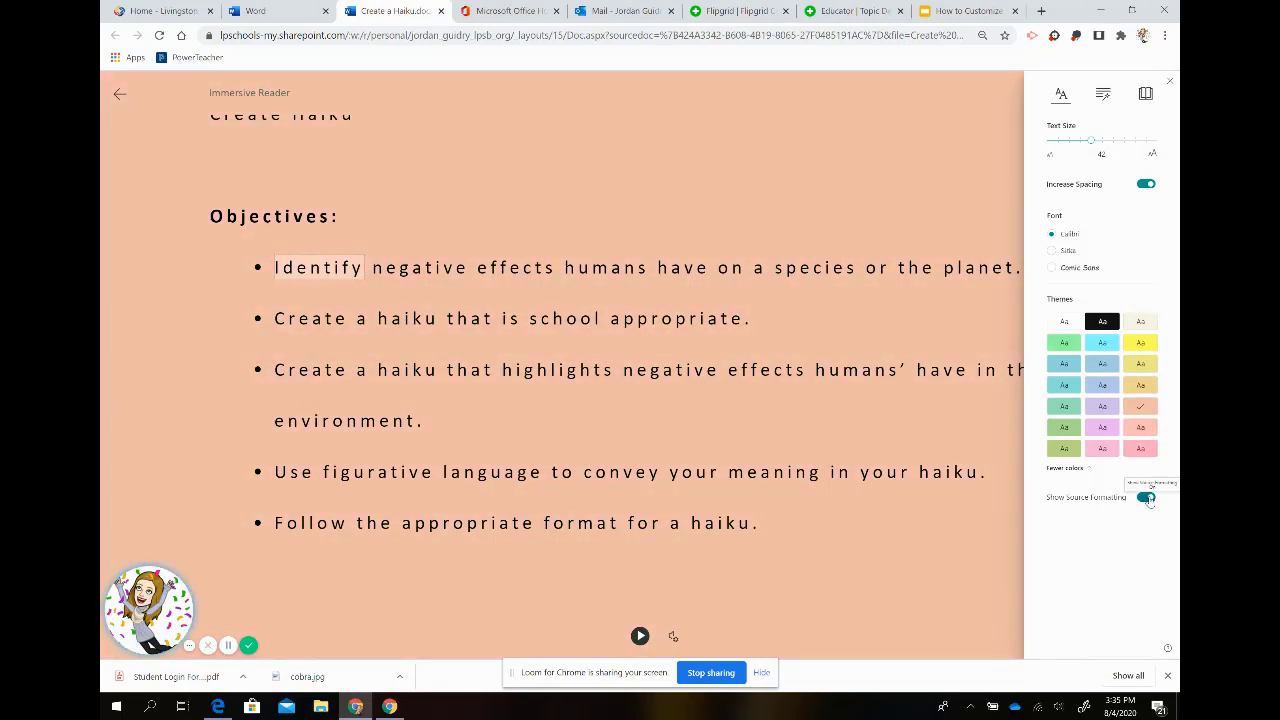
# Toggle Show Source Formatting off and back on, then choose the cream page theme.
pyautogui.click(1147, 498)
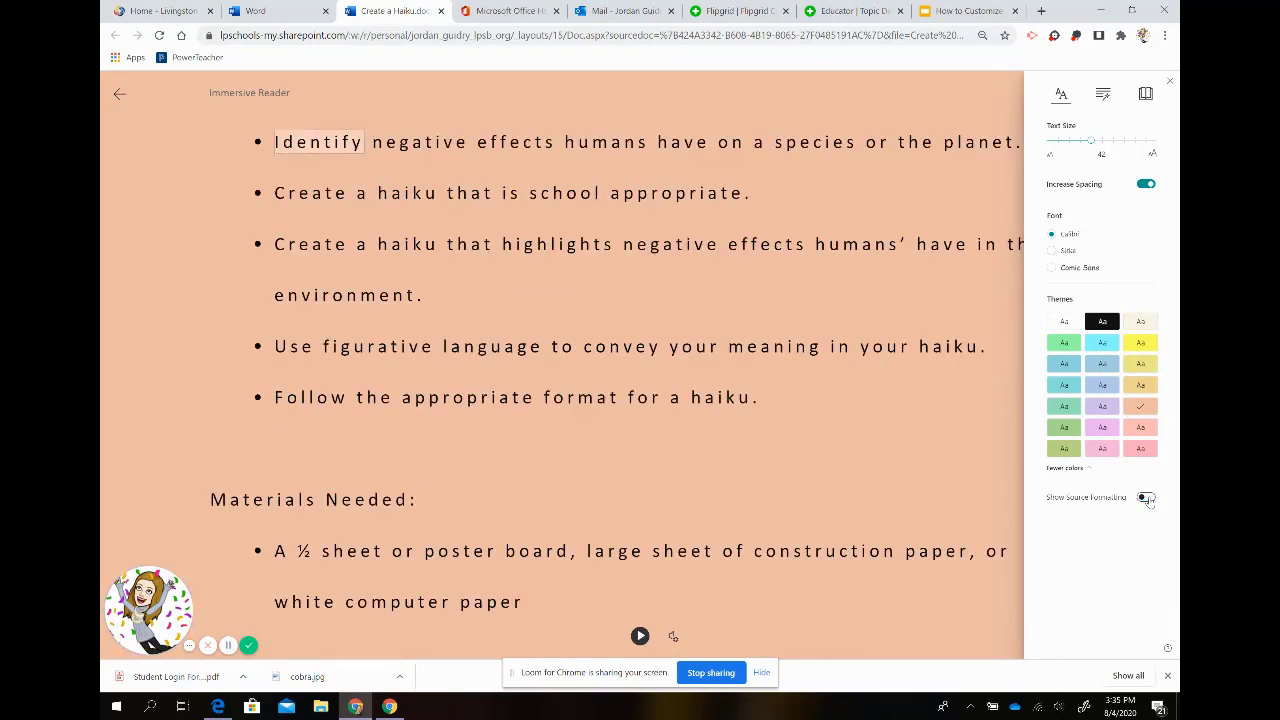
pyautogui.scroll(3, 882, 555)
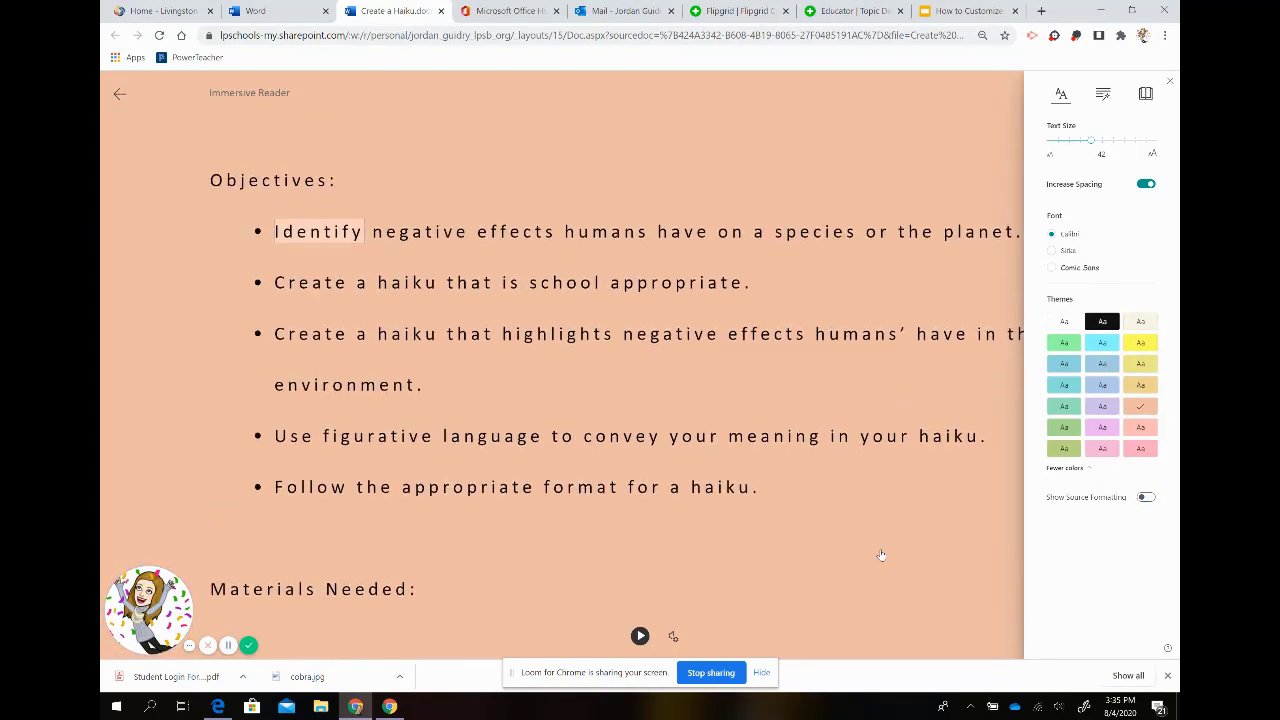
pyautogui.click(1146, 497)
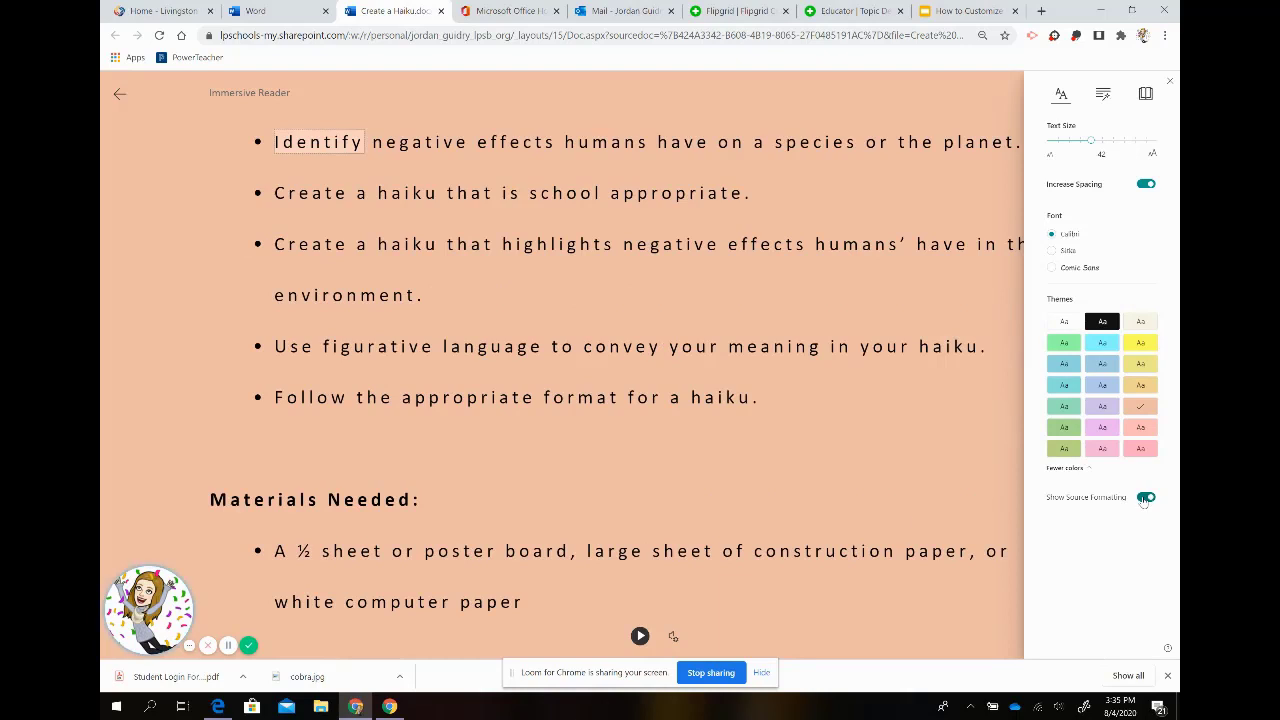
pyautogui.scroll(3, 861, 530)
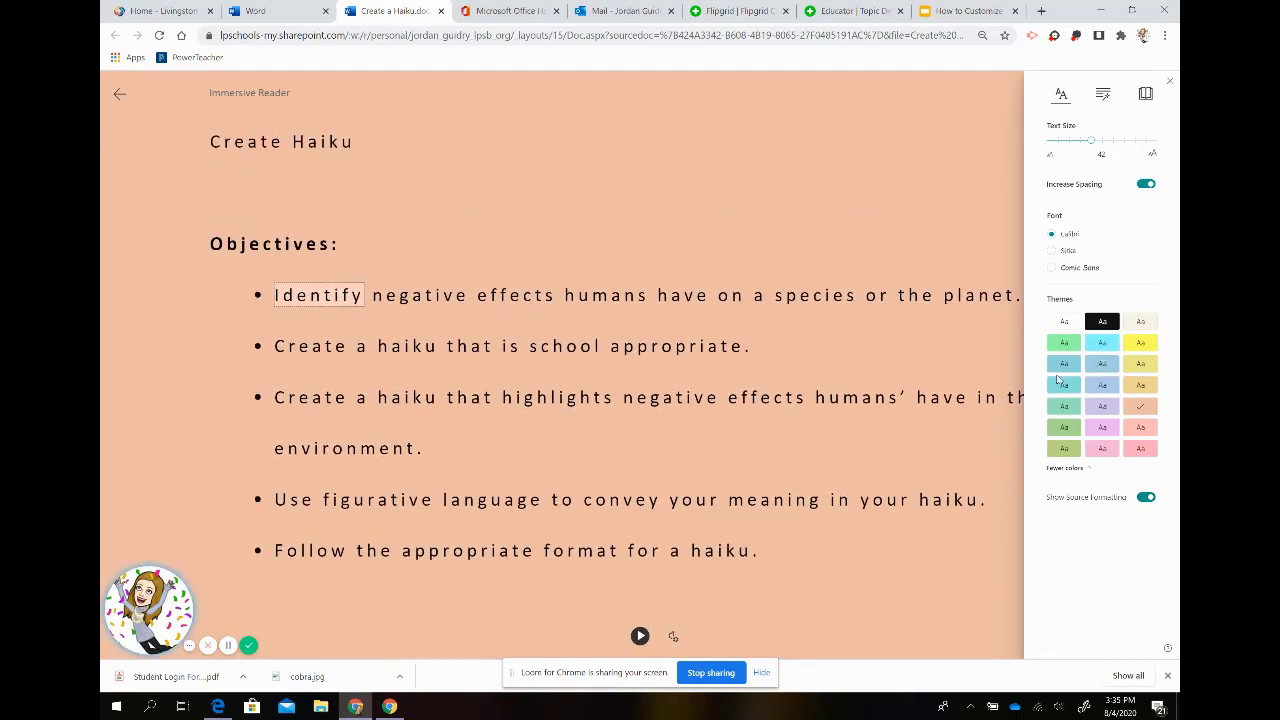
pyautogui.click(1140, 321)
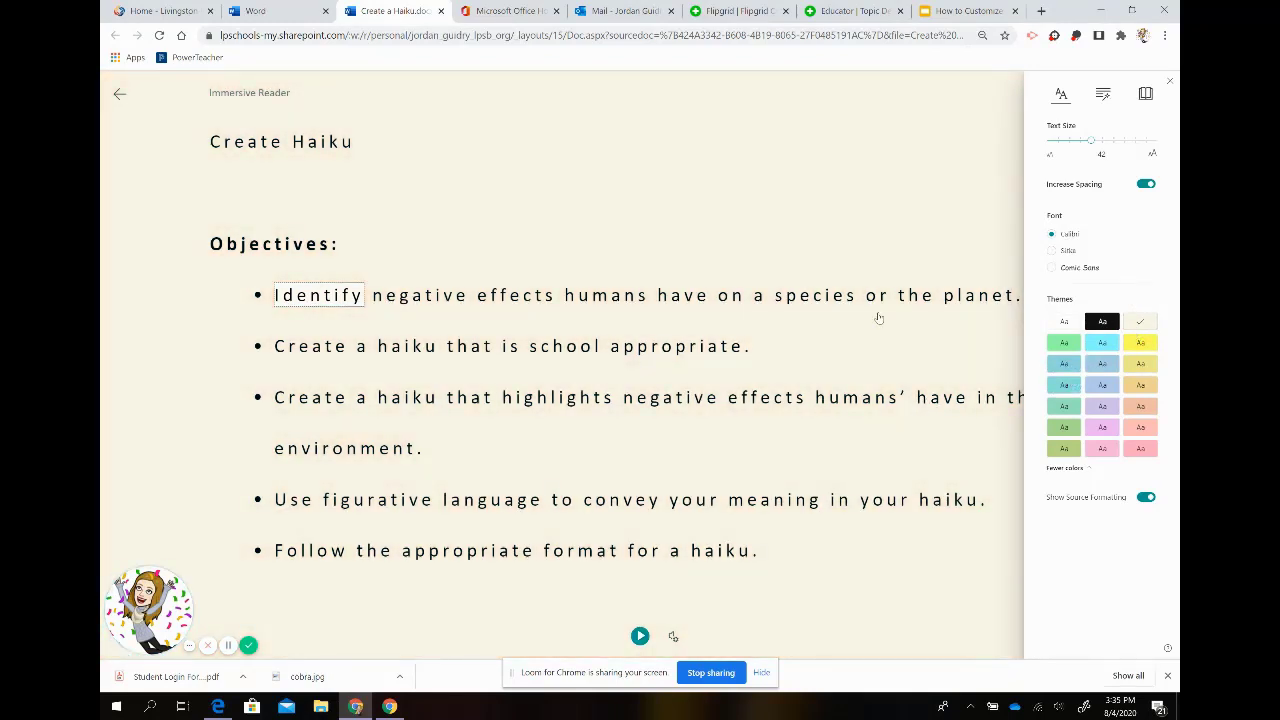
# Turn on syllable breaks, briefly play and pause read-aloud, then switch on orange noun labels.
pyautogui.click(1102, 95)
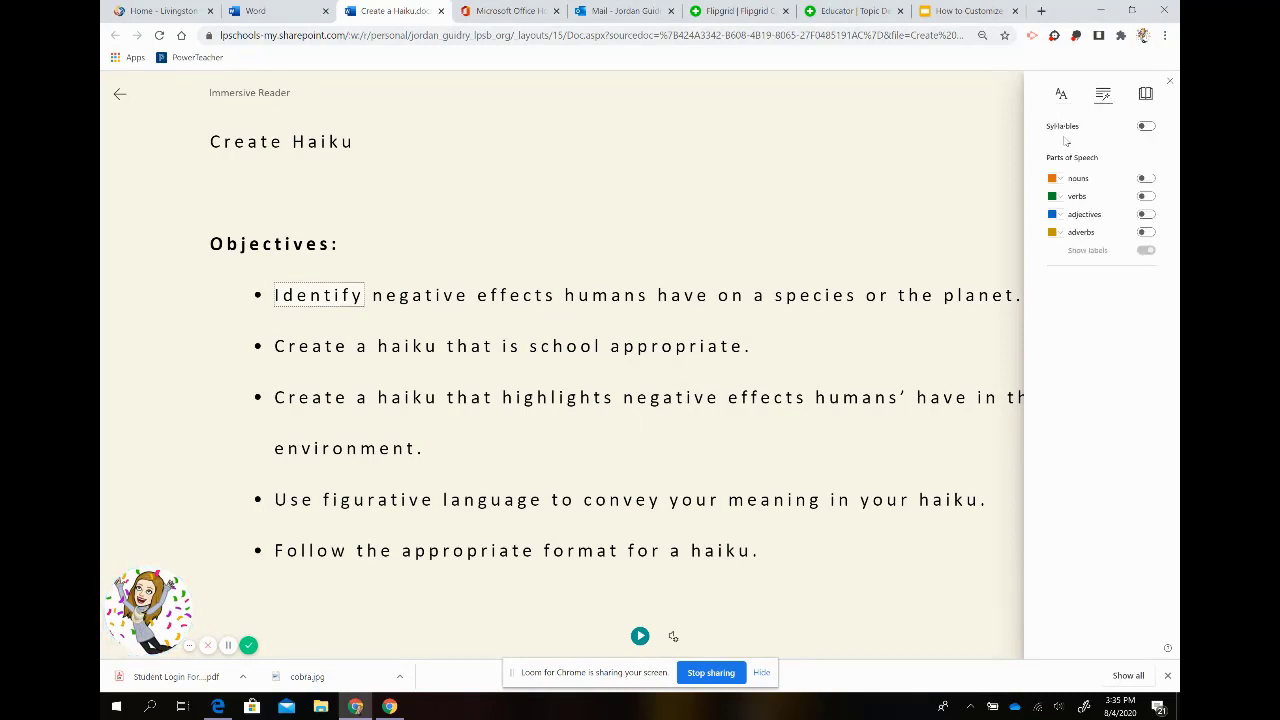
pyautogui.click(1145, 127)
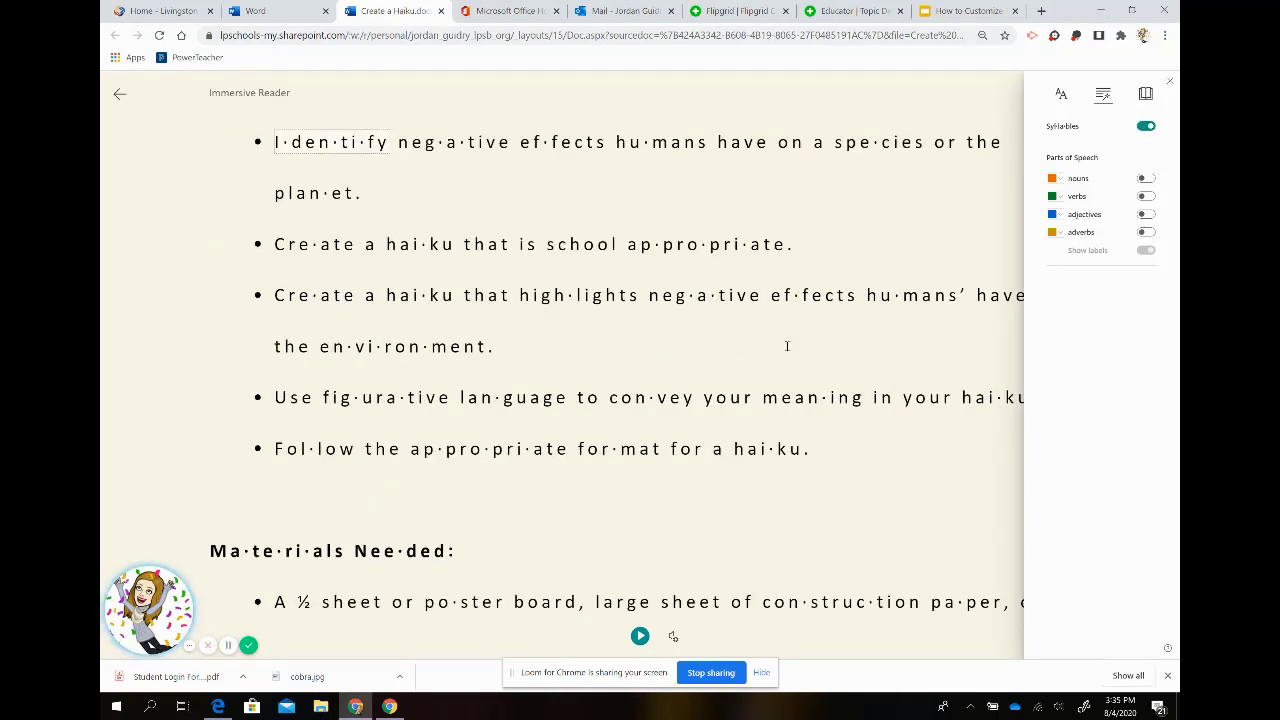
pyautogui.scroll(3, 787, 346)
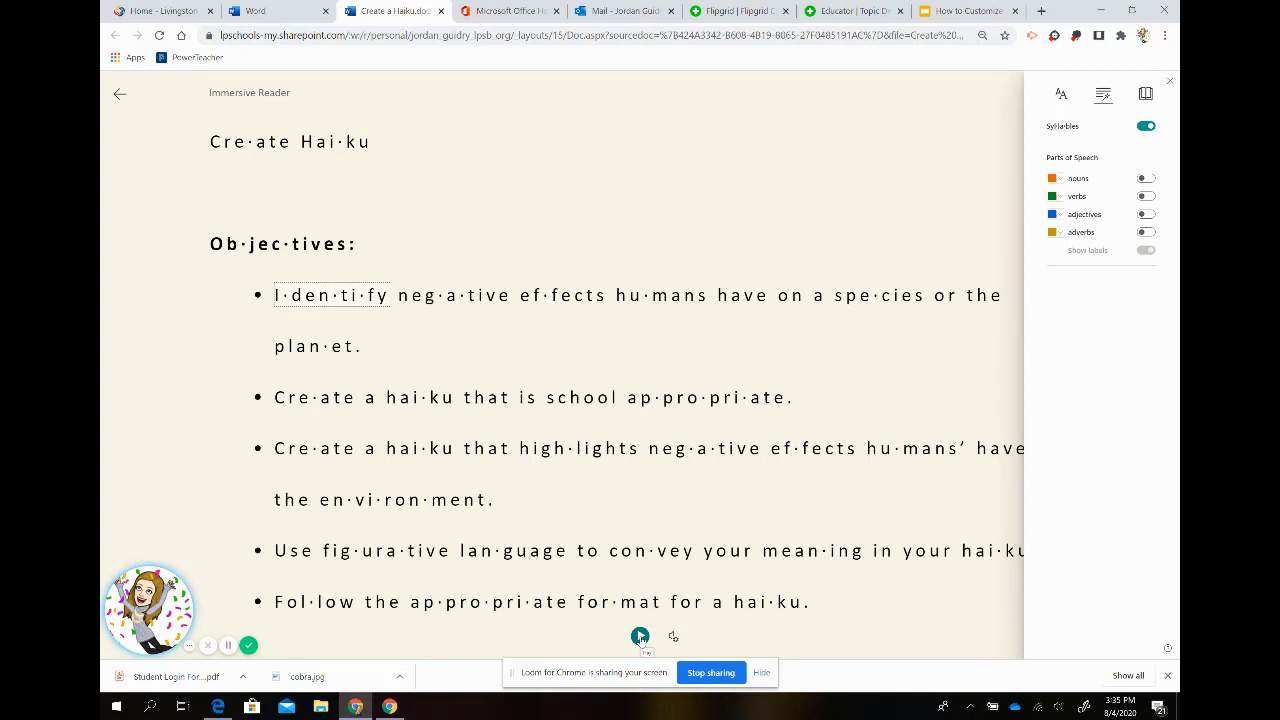
pyautogui.click(640, 636)
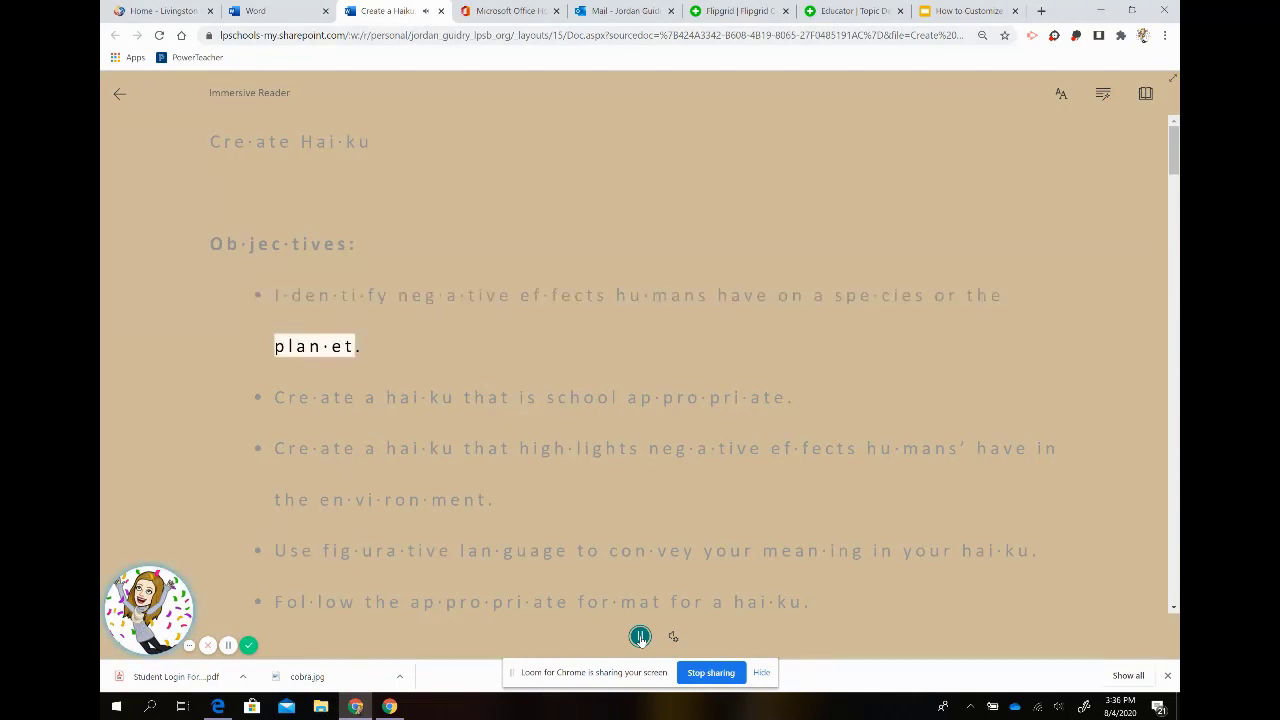
pyautogui.click(640, 637)
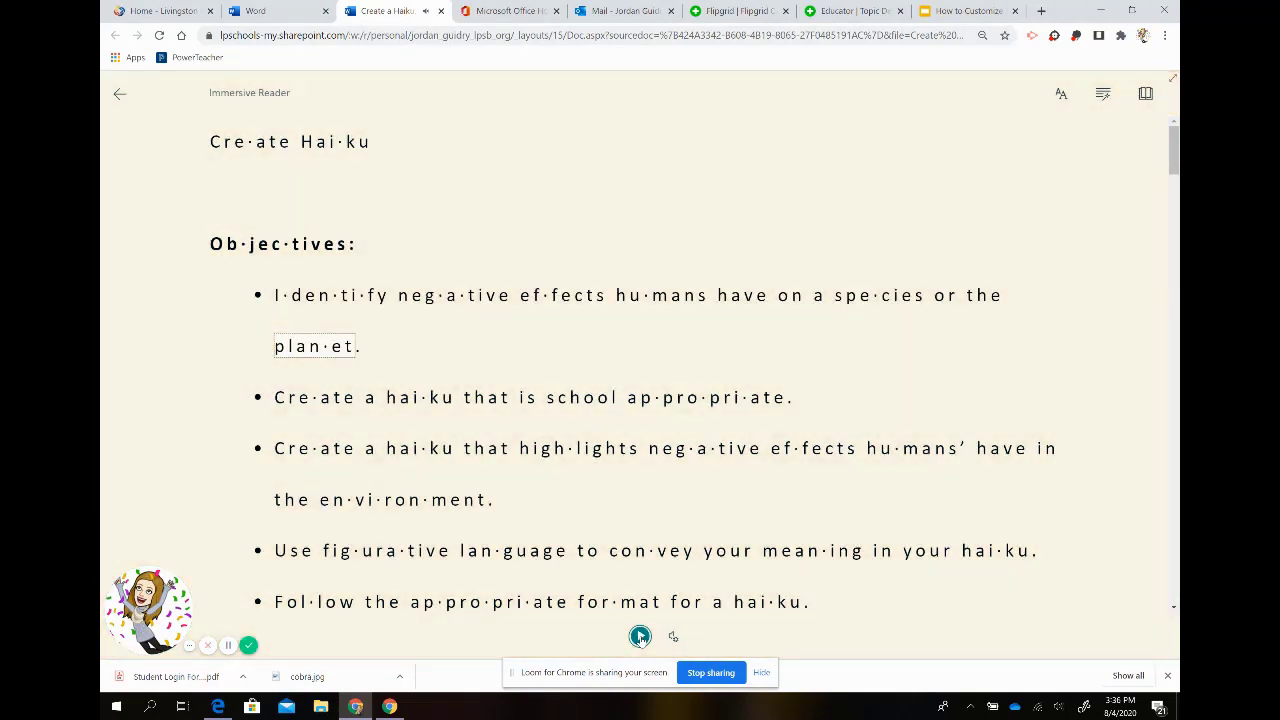
pyautogui.click(1103, 94)
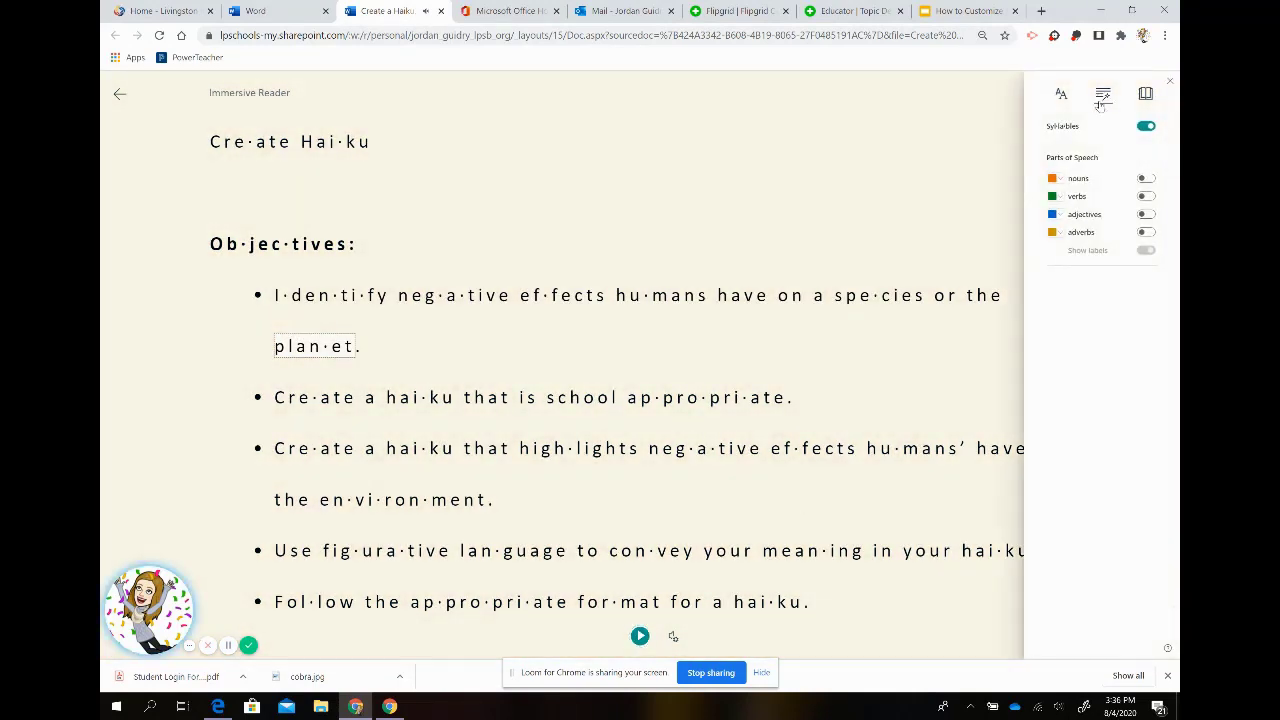
pyautogui.click(1144, 180)
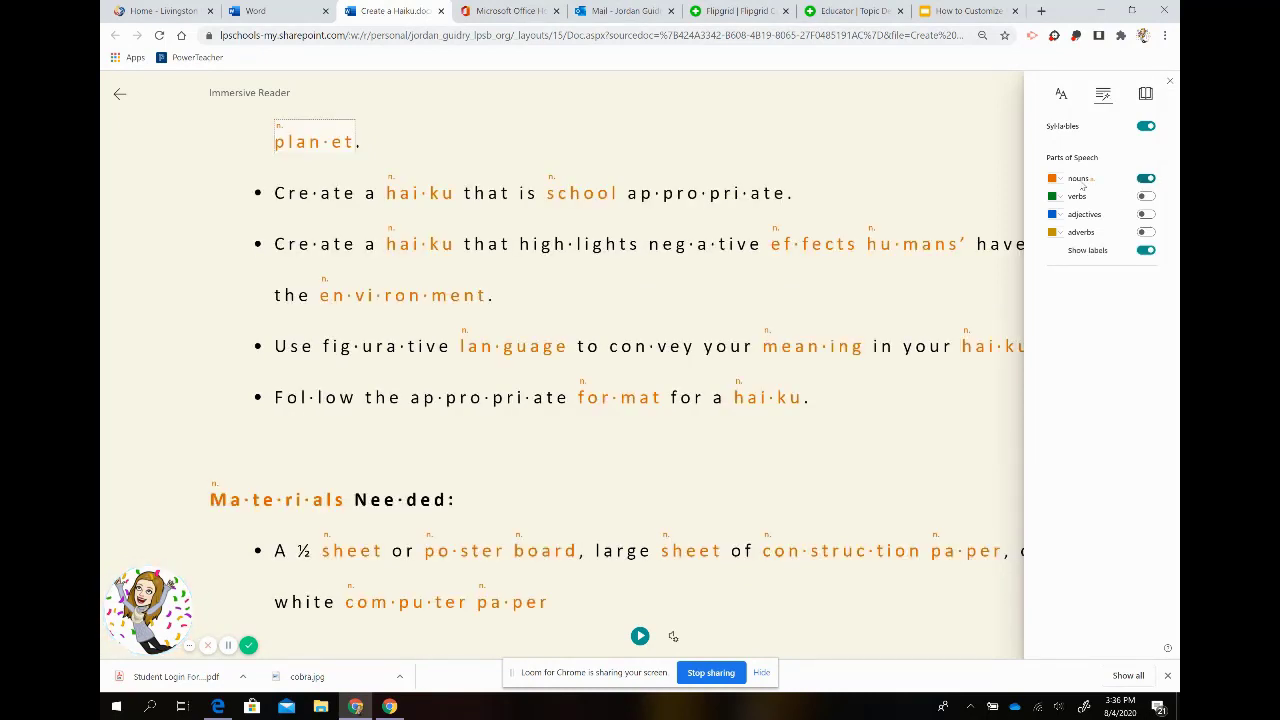
# Make nouns dark blue, turn on green verbs, and turn on adjectives coloured pink.
pyautogui.scroll(2, 911, 282)
pyautogui.scroll(3, 911, 282)
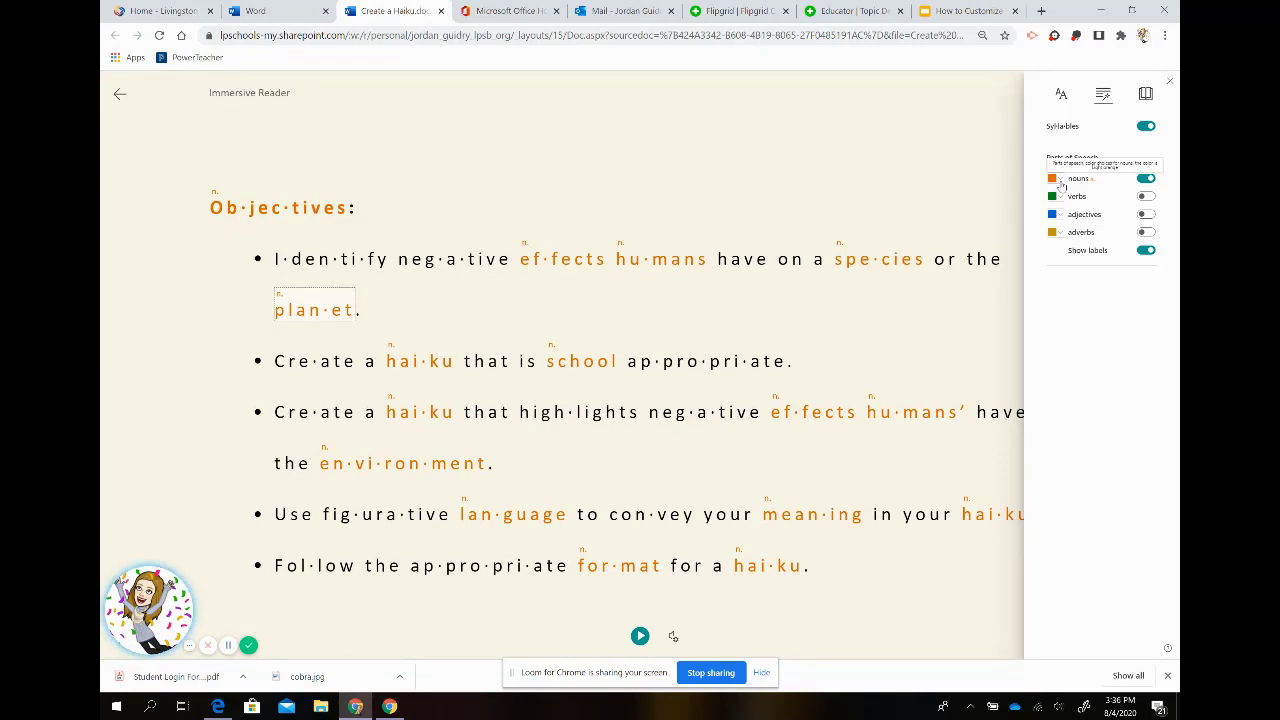
pyautogui.click(1061, 185)
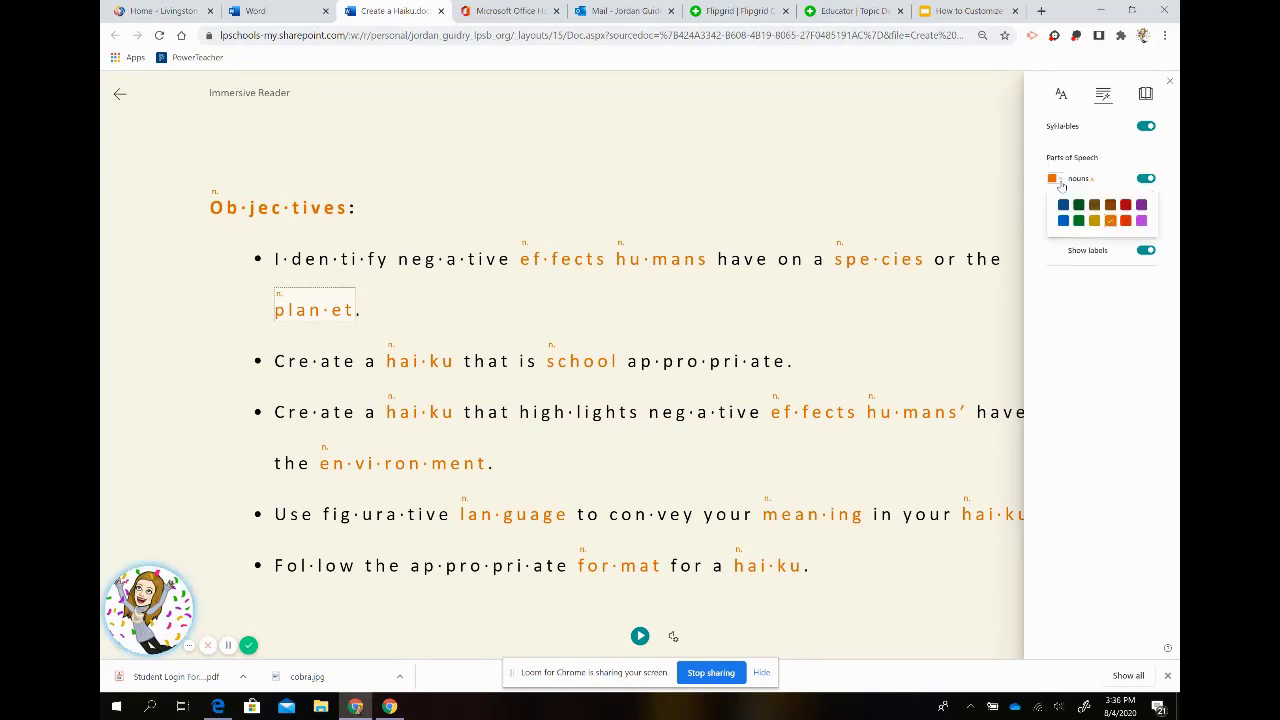
pyautogui.click(1064, 206)
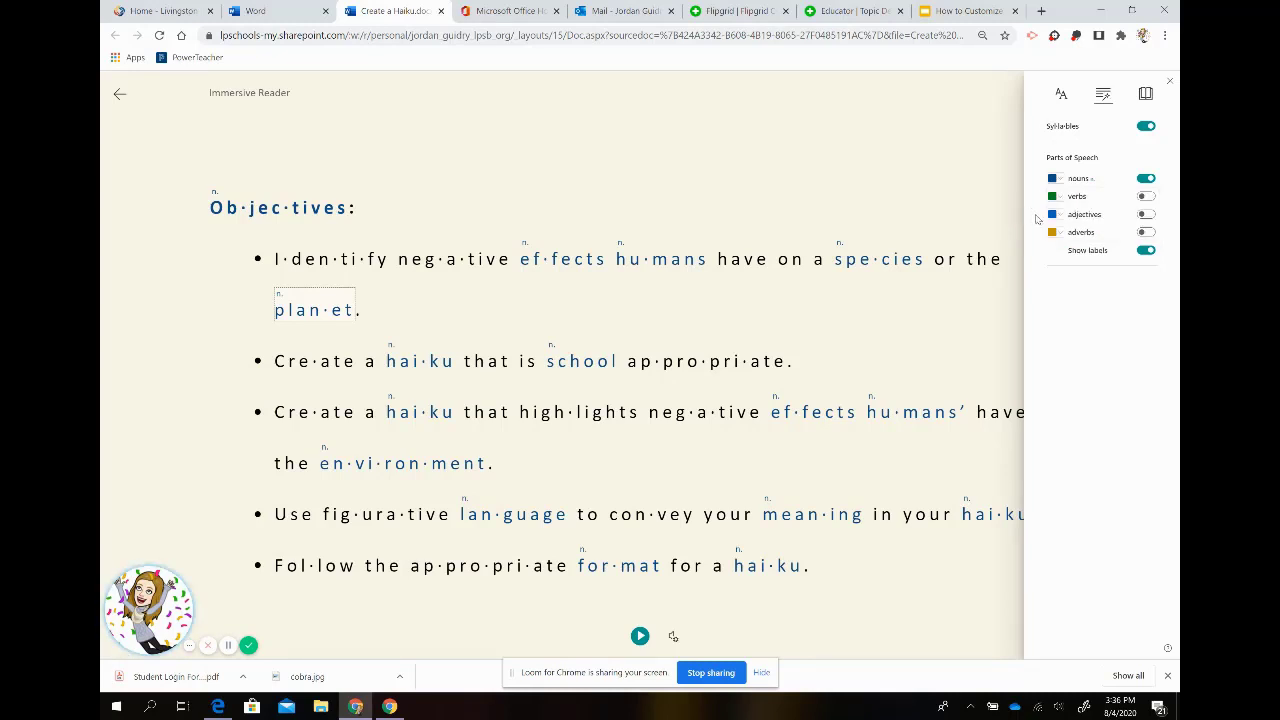
pyautogui.click(1145, 197)
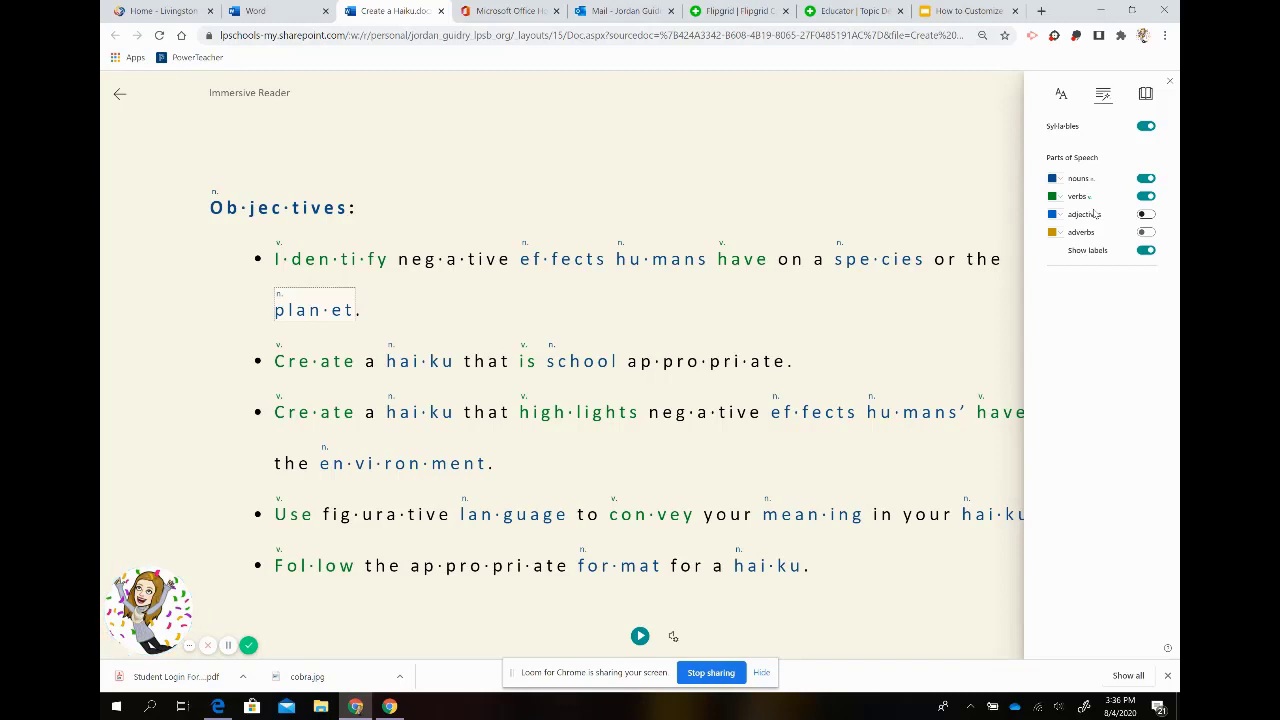
pyautogui.click(1062, 216)
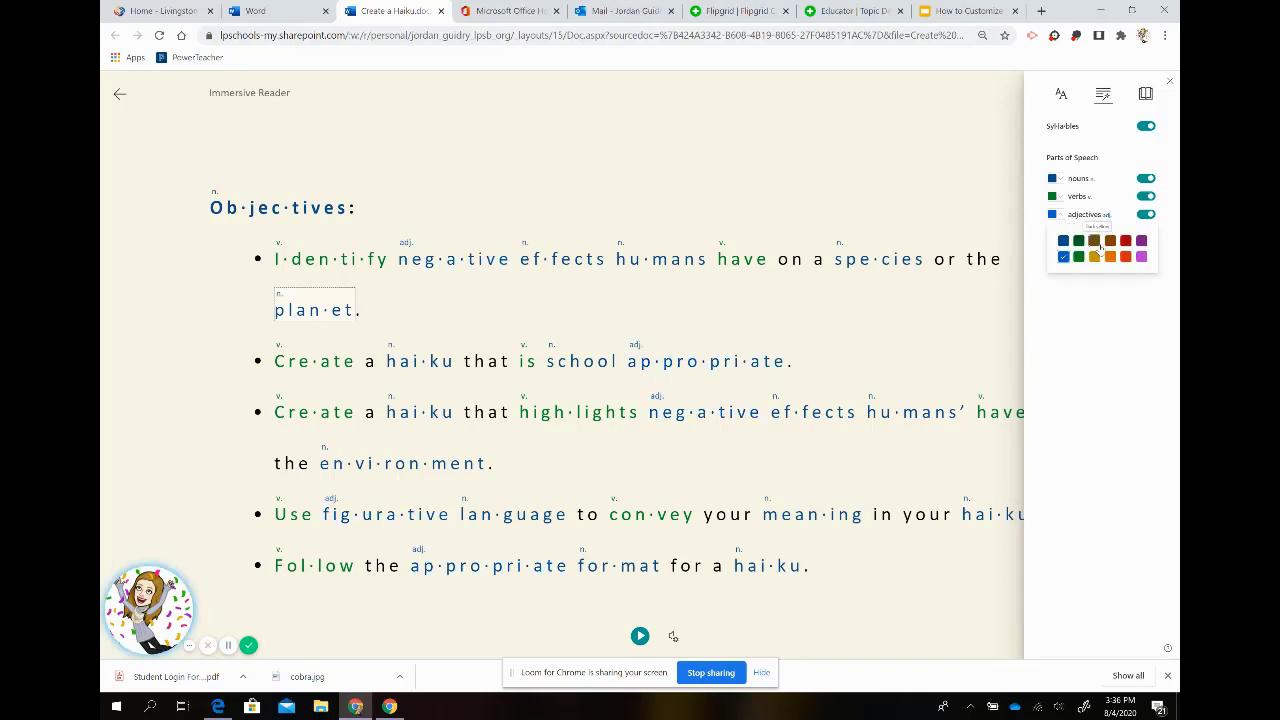
pyautogui.click(1141, 258)
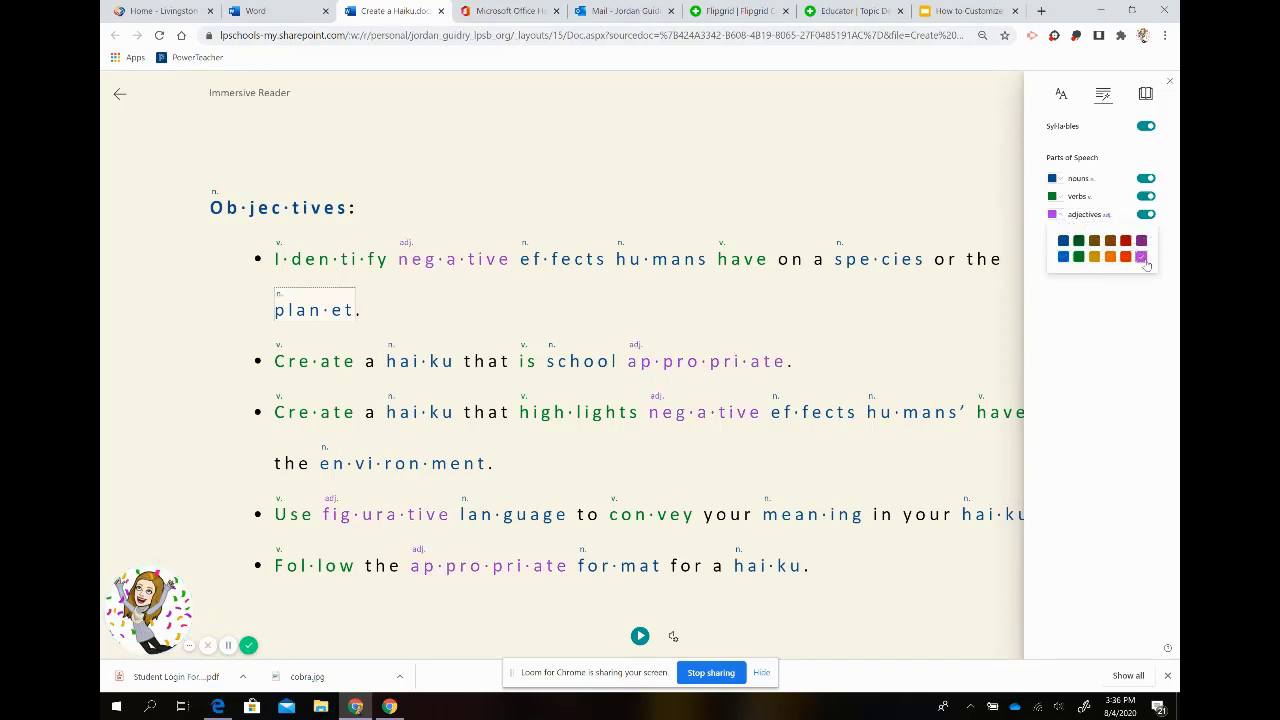
pyautogui.click(1100, 310)
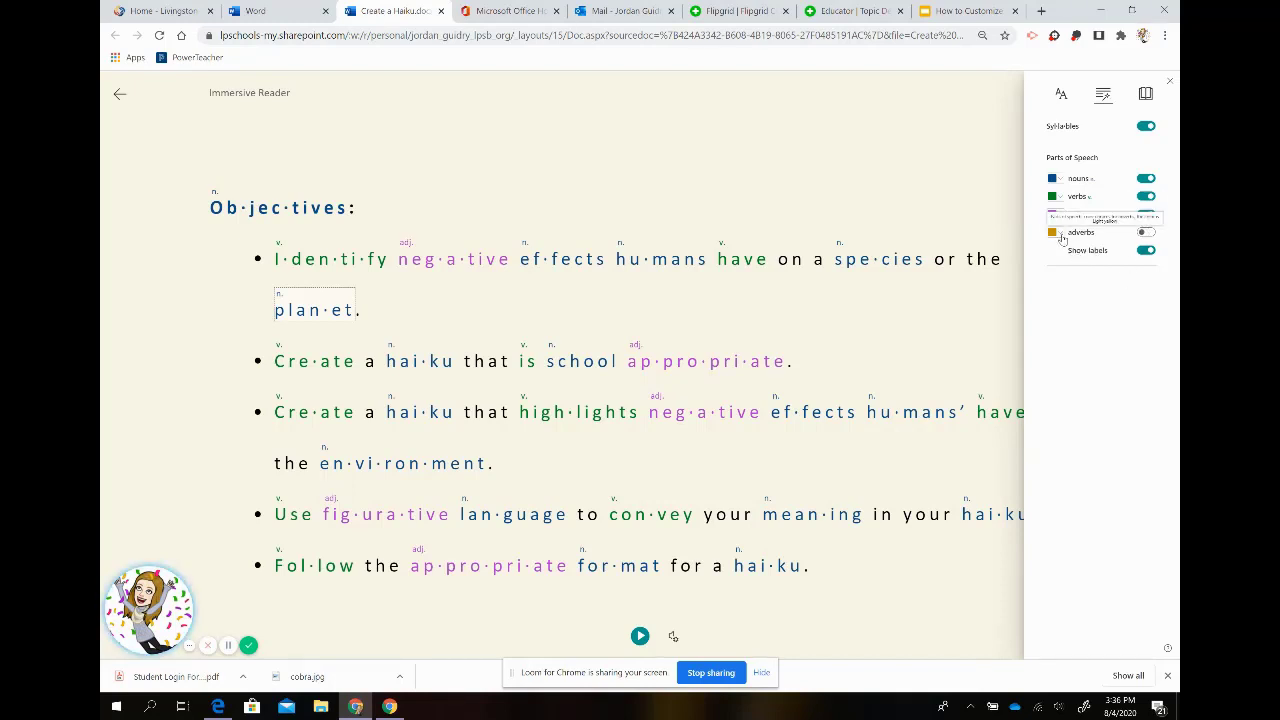
# Turn on adverbs with their default colour, then toggle Show labels off and back on.
pyautogui.click(1062, 238)
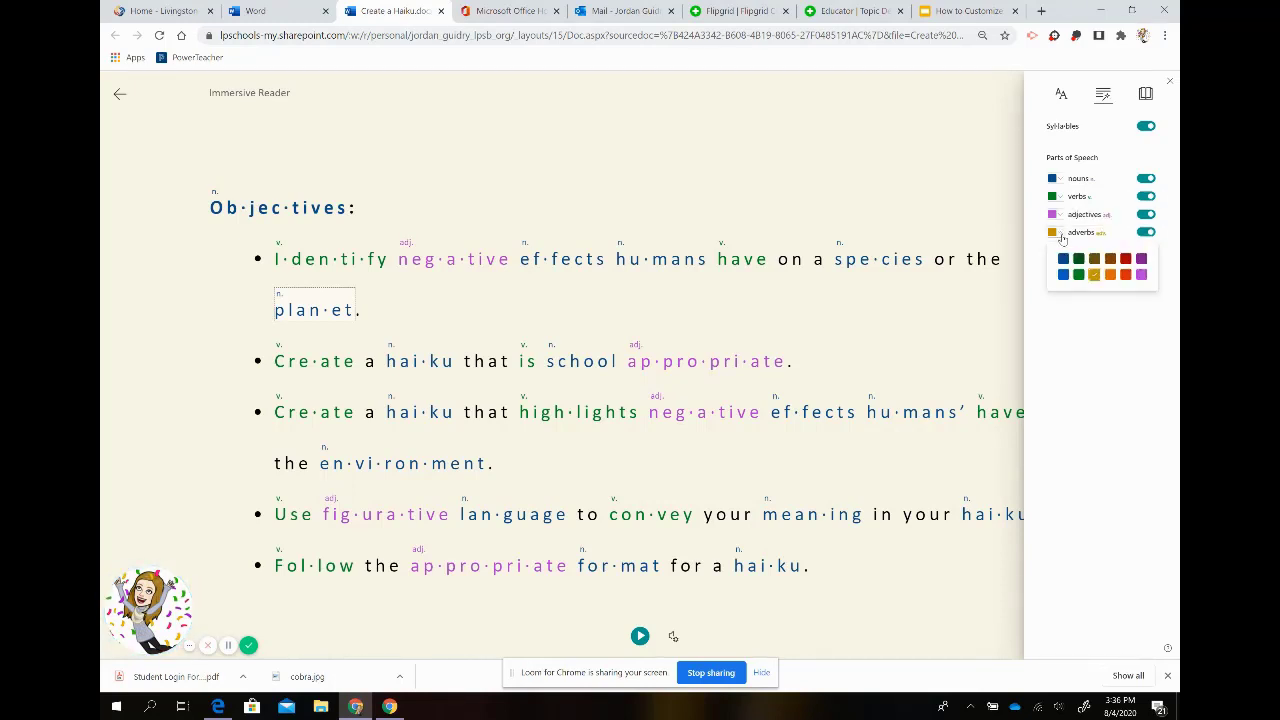
pyautogui.click(1066, 310)
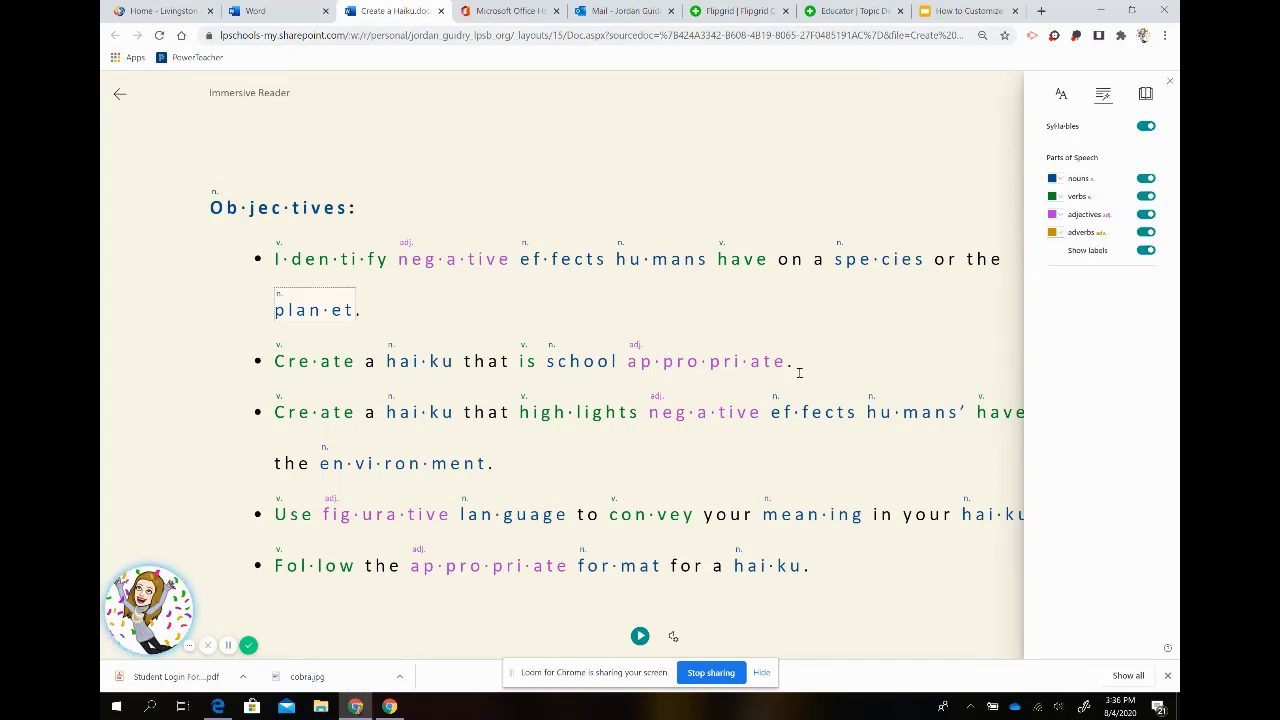
pyautogui.scroll(-2, 687, 381)
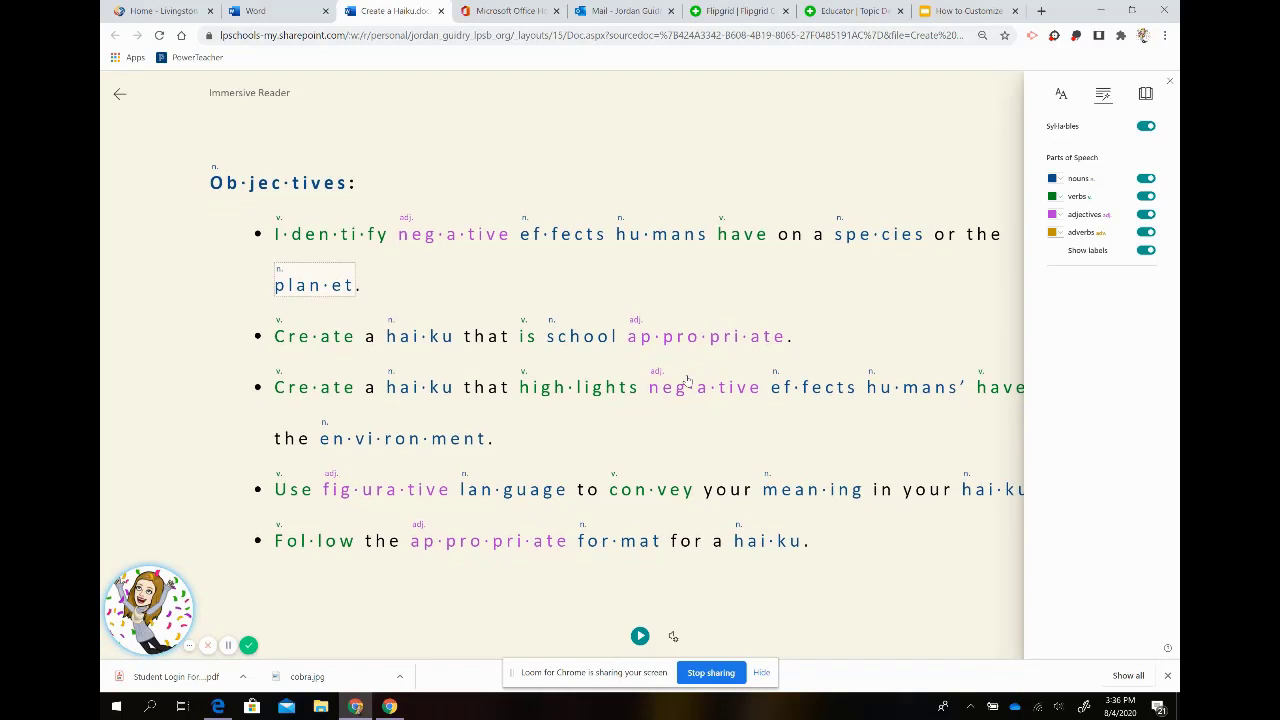
pyautogui.scroll(-4, 687, 381)
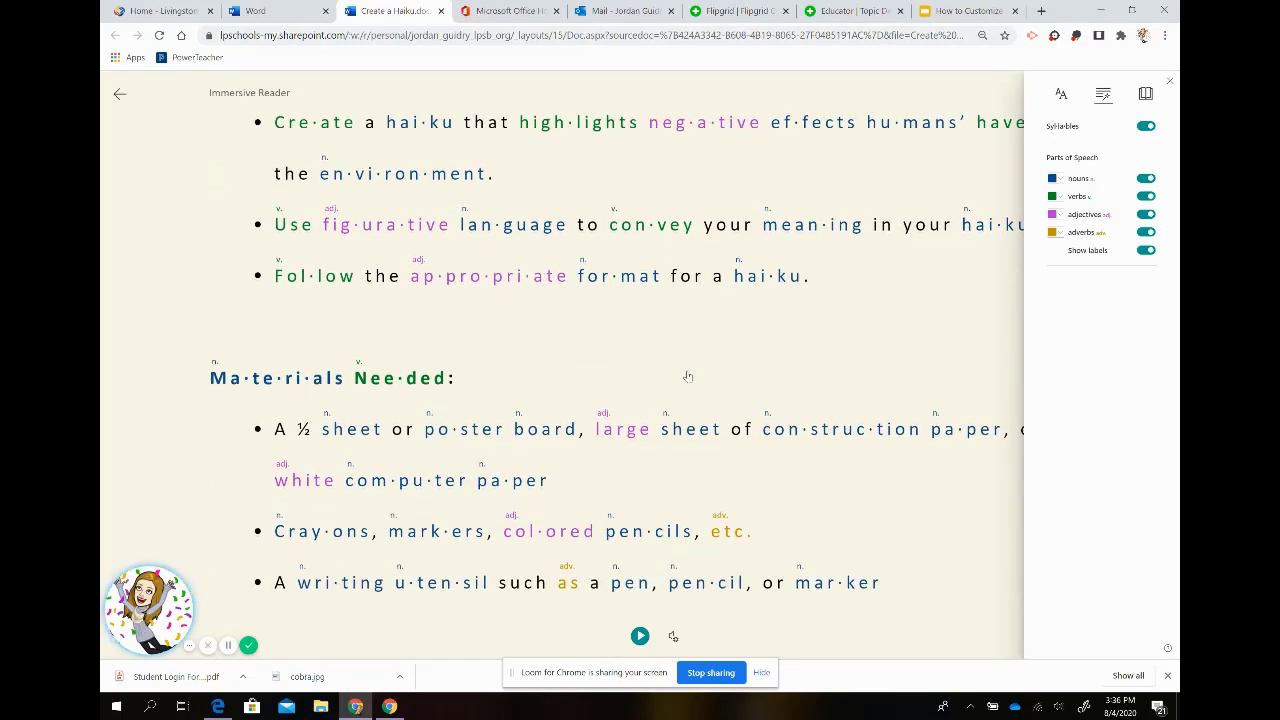
pyautogui.click(1148, 252)
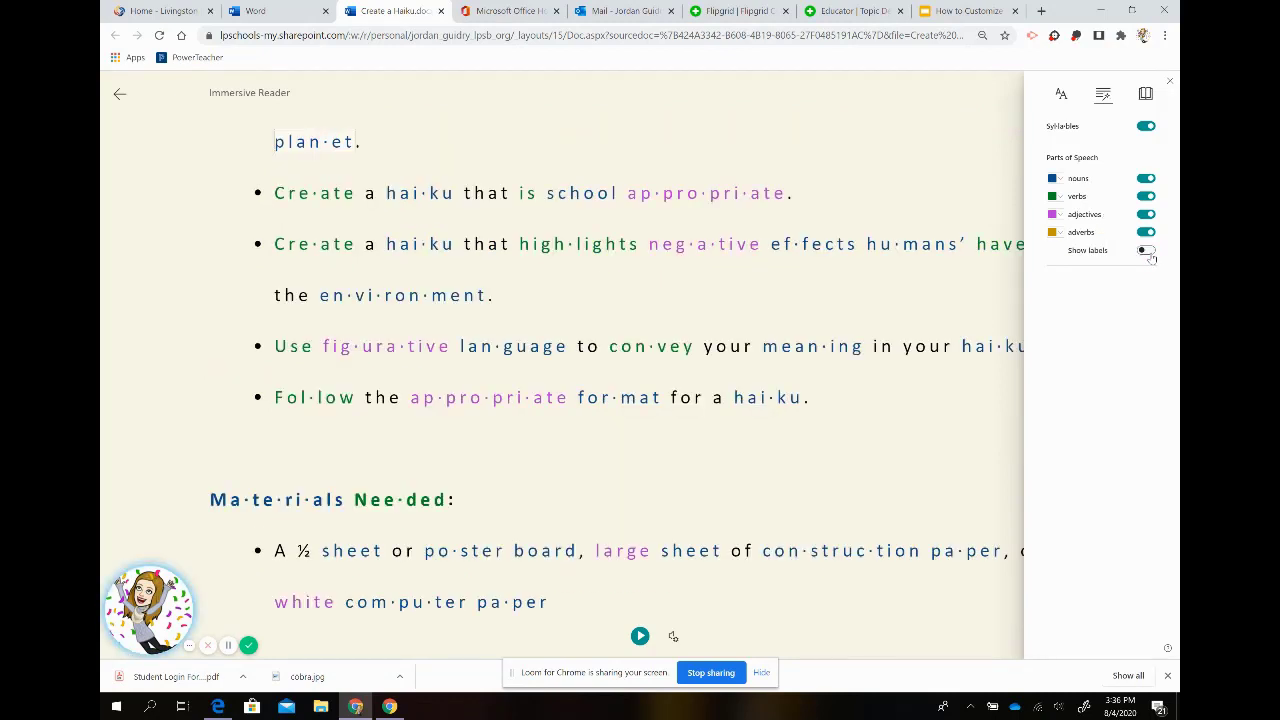
pyautogui.click(1146, 252)
# Play the read-aloud through the second objective about a school-appropriate haiku, then pause it.
pyautogui.scroll(2, 300, 210)
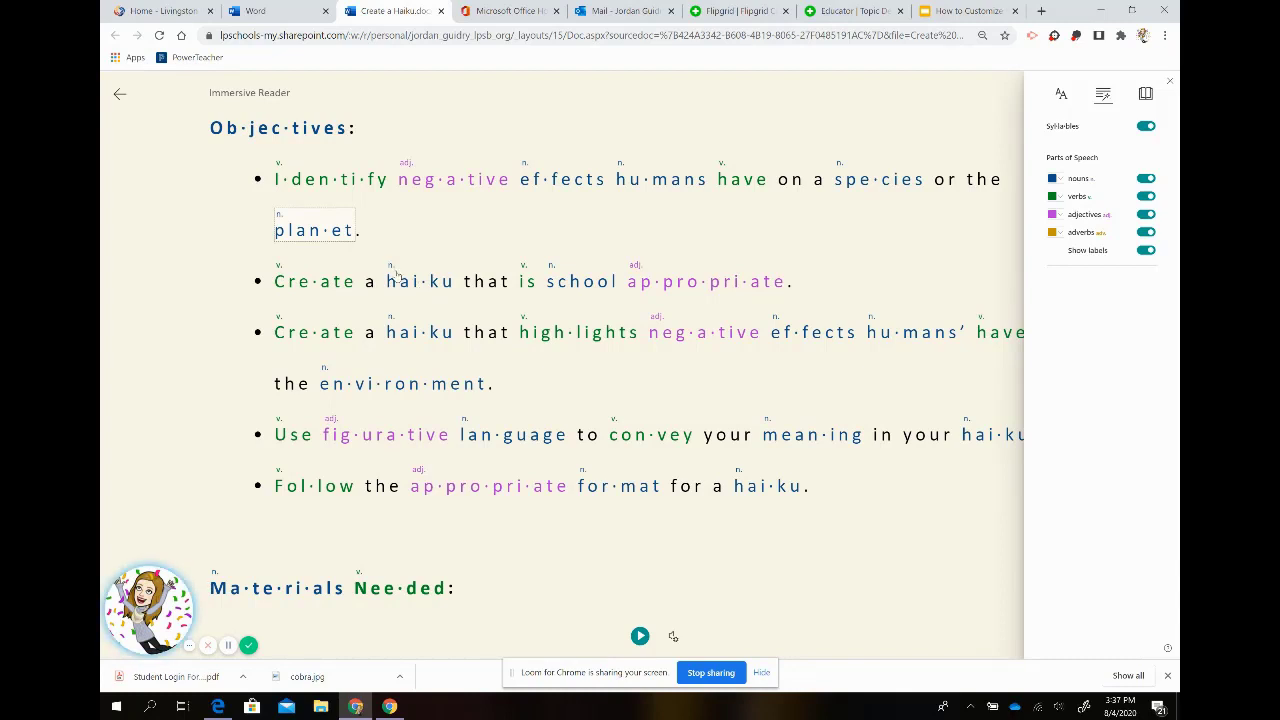
pyautogui.scroll(1, 427, 292)
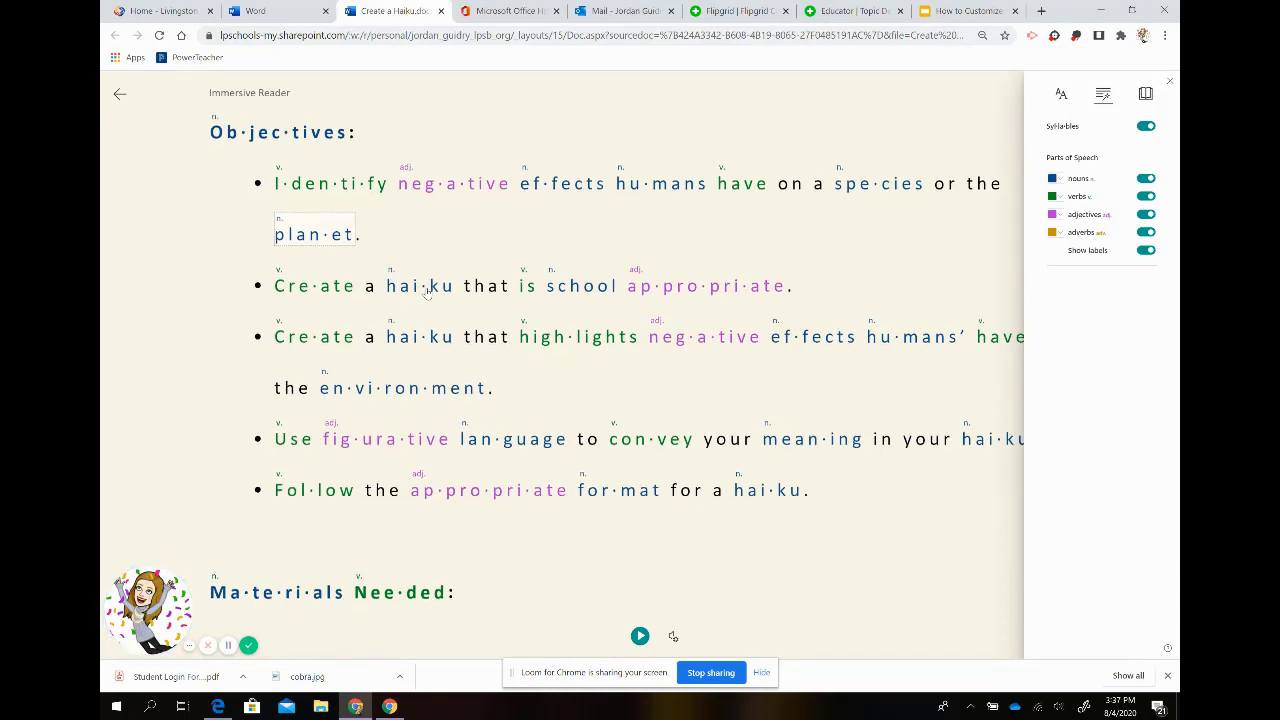
pyautogui.scroll(1, 427, 292)
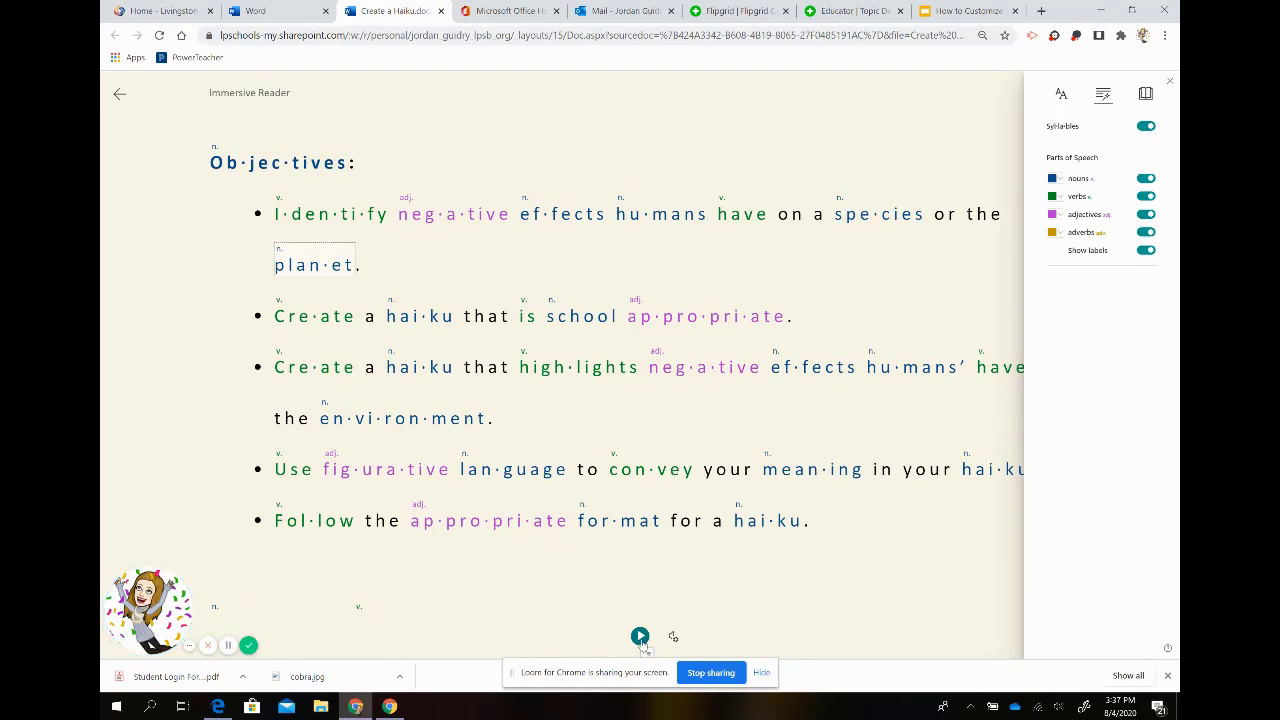
pyautogui.click(640, 637)
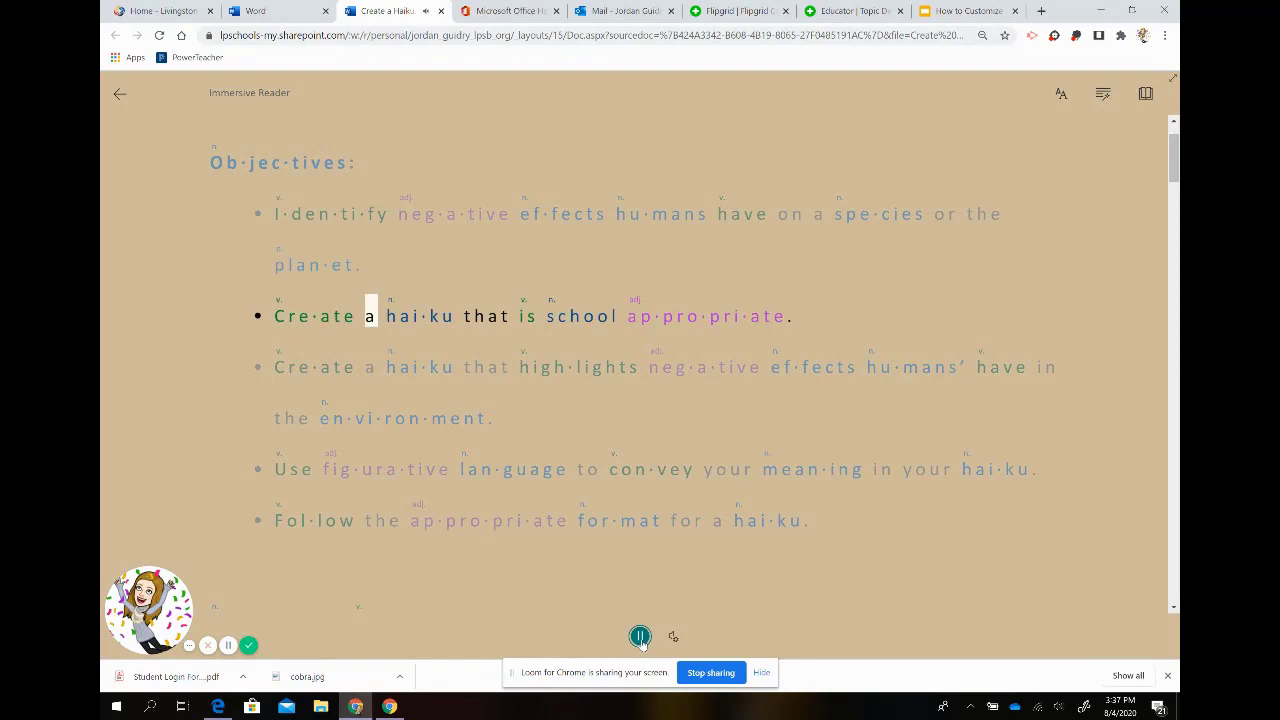
pyautogui.click(640, 637)
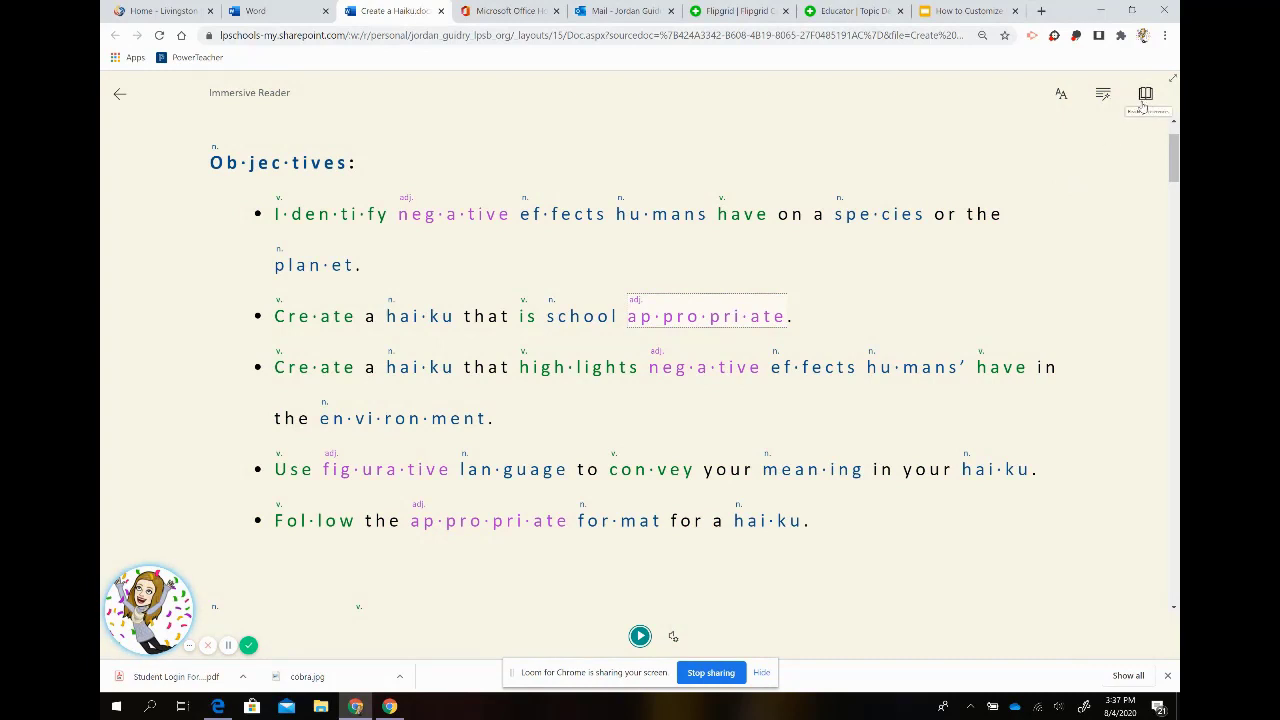
# Turn on Line Focus in Reading Preferences and widen it to three, then five lines.
pyautogui.click(1103, 96)
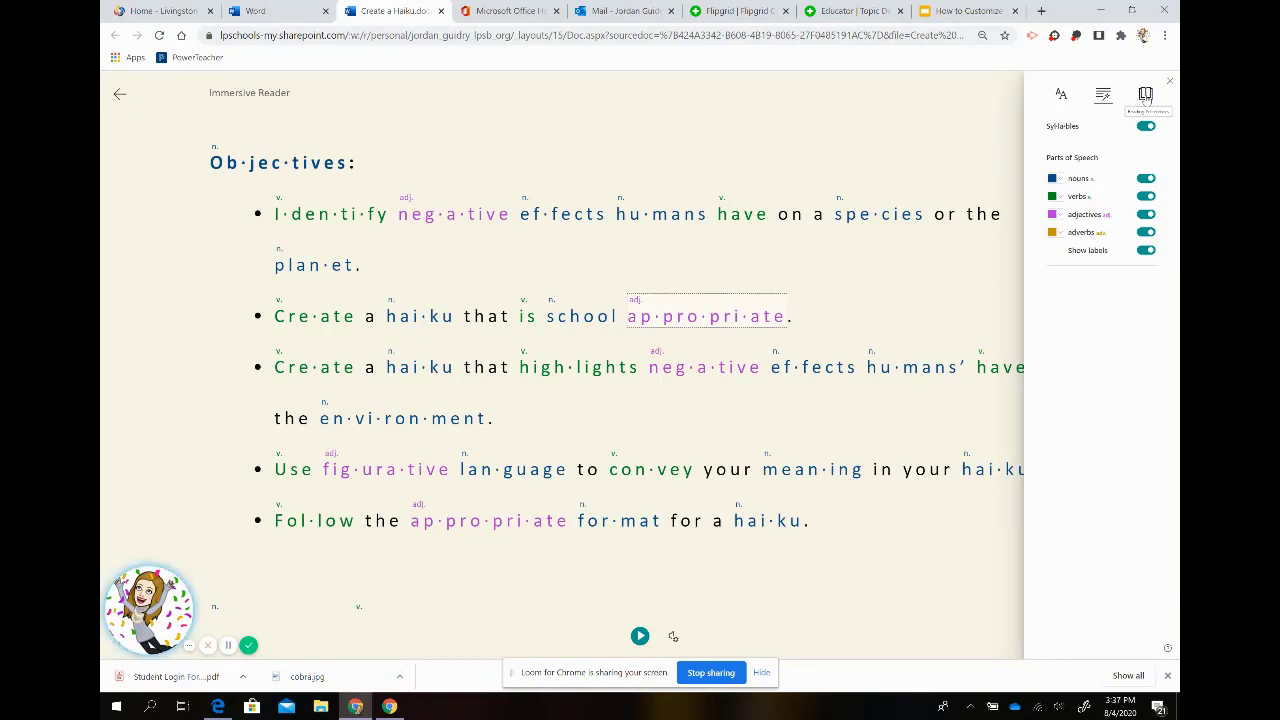
pyautogui.click(1146, 96)
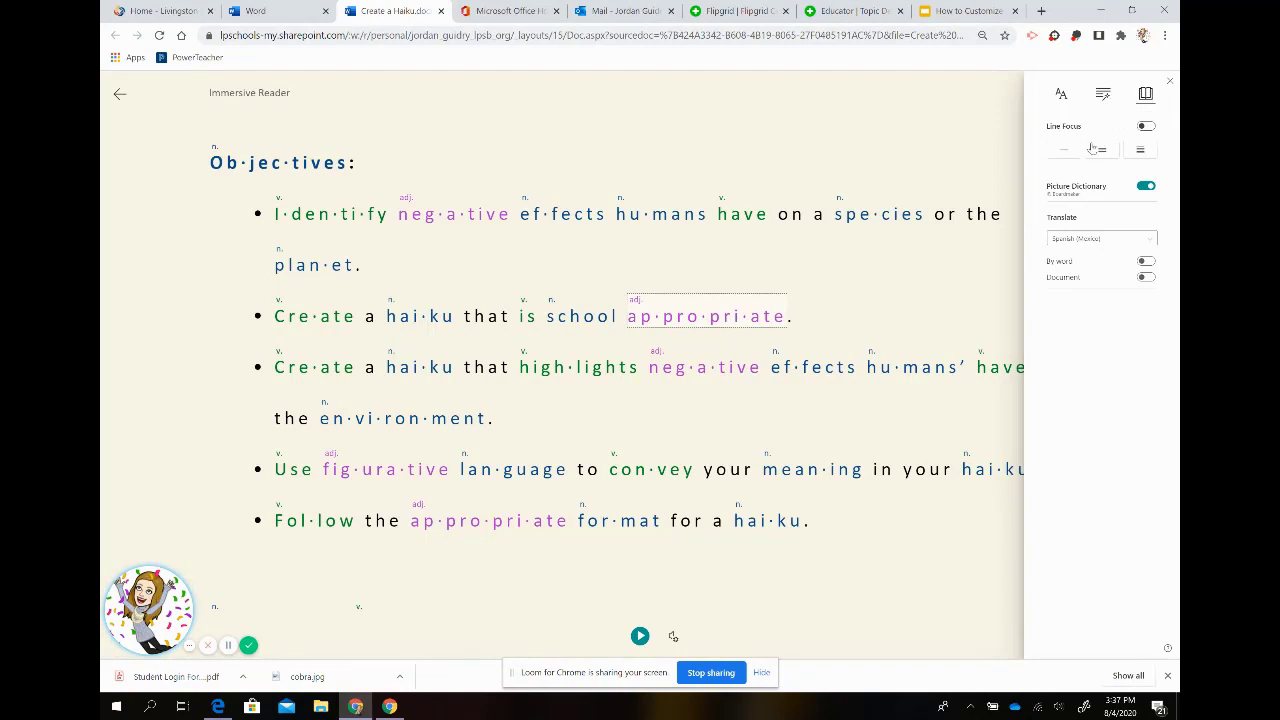
pyautogui.click(1145, 127)
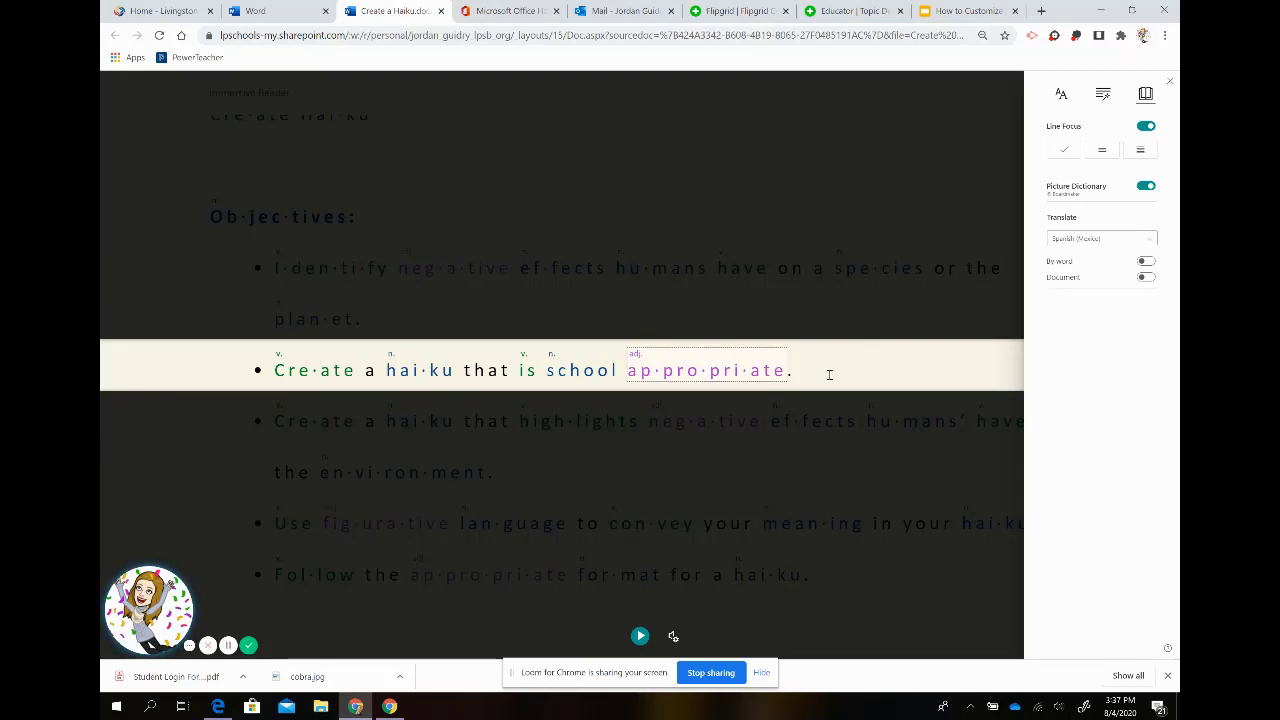
pyautogui.click(1101, 156)
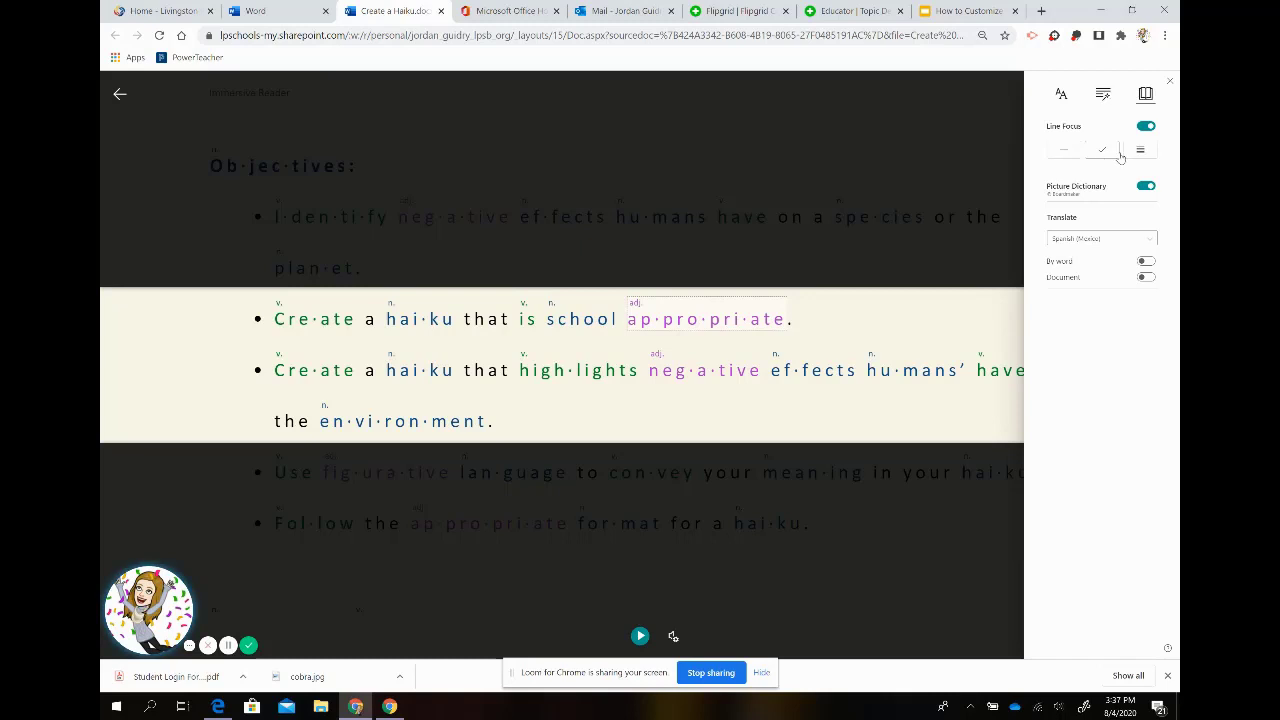
pyautogui.click(1140, 158)
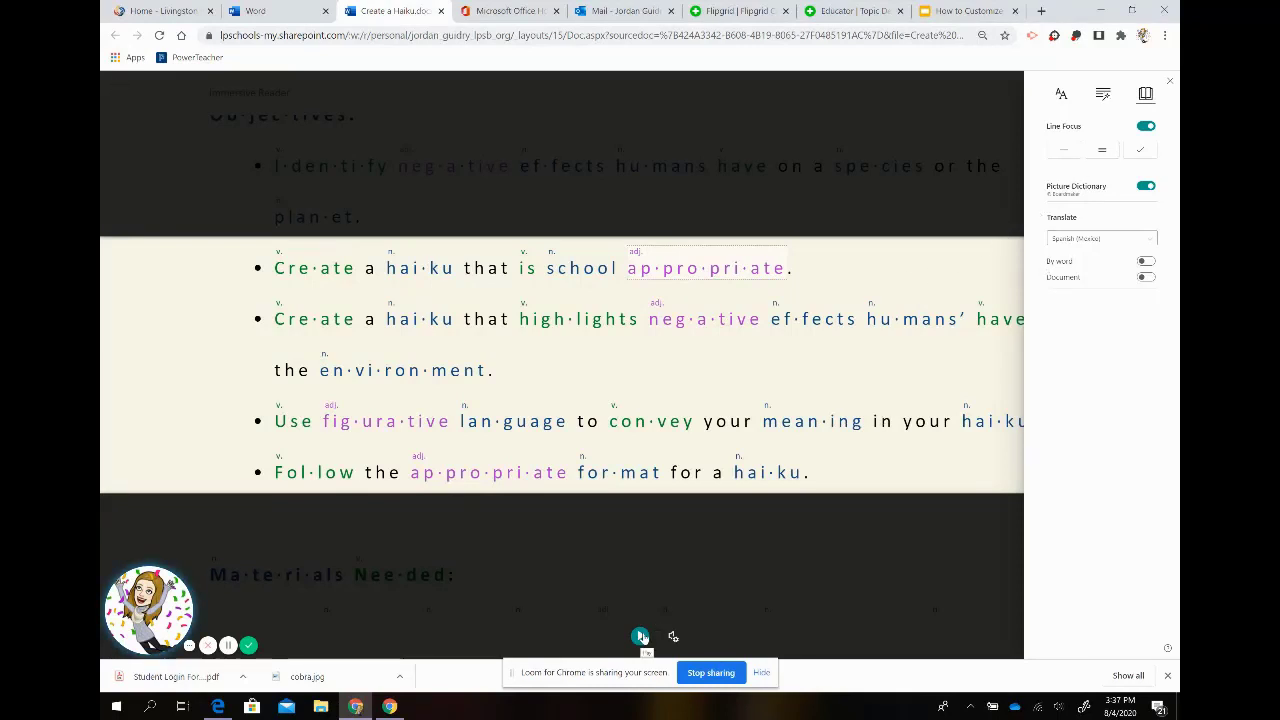
# Briefly play and pause read-aloud of the focused lines, then show the picture dictionary card for 'negative'.
pyautogui.click(640, 636)
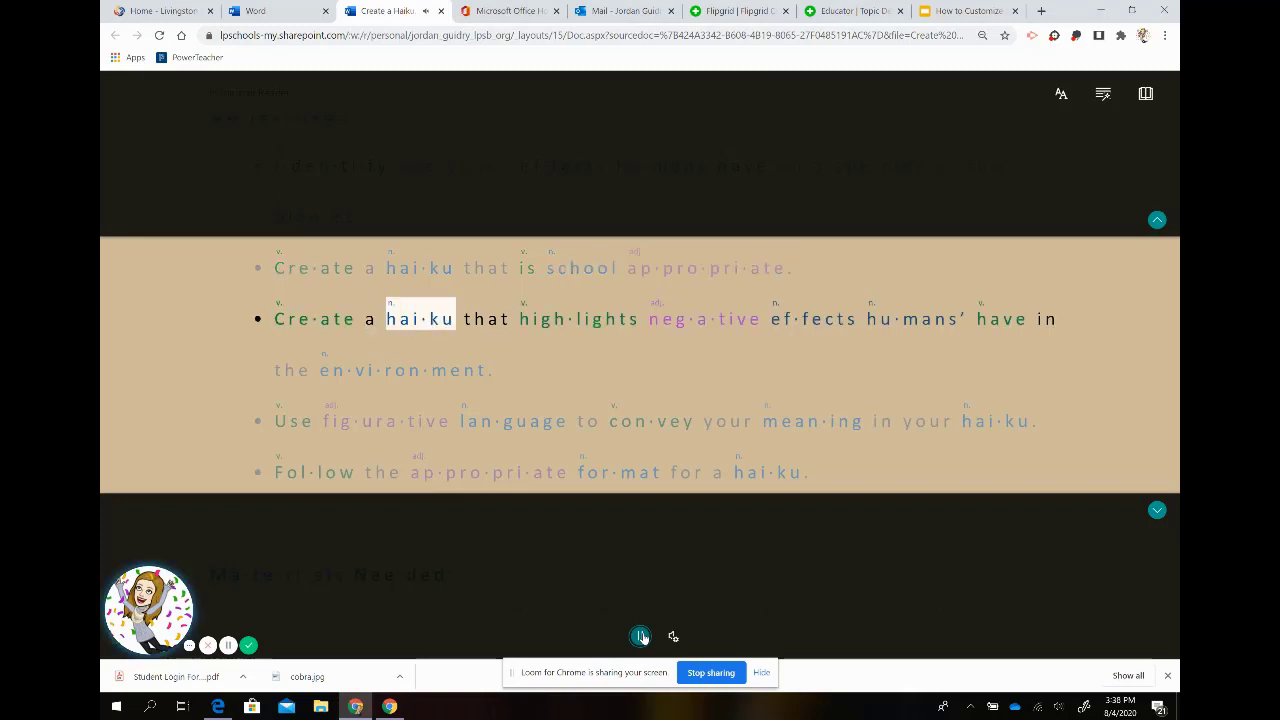
pyautogui.click(641, 636)
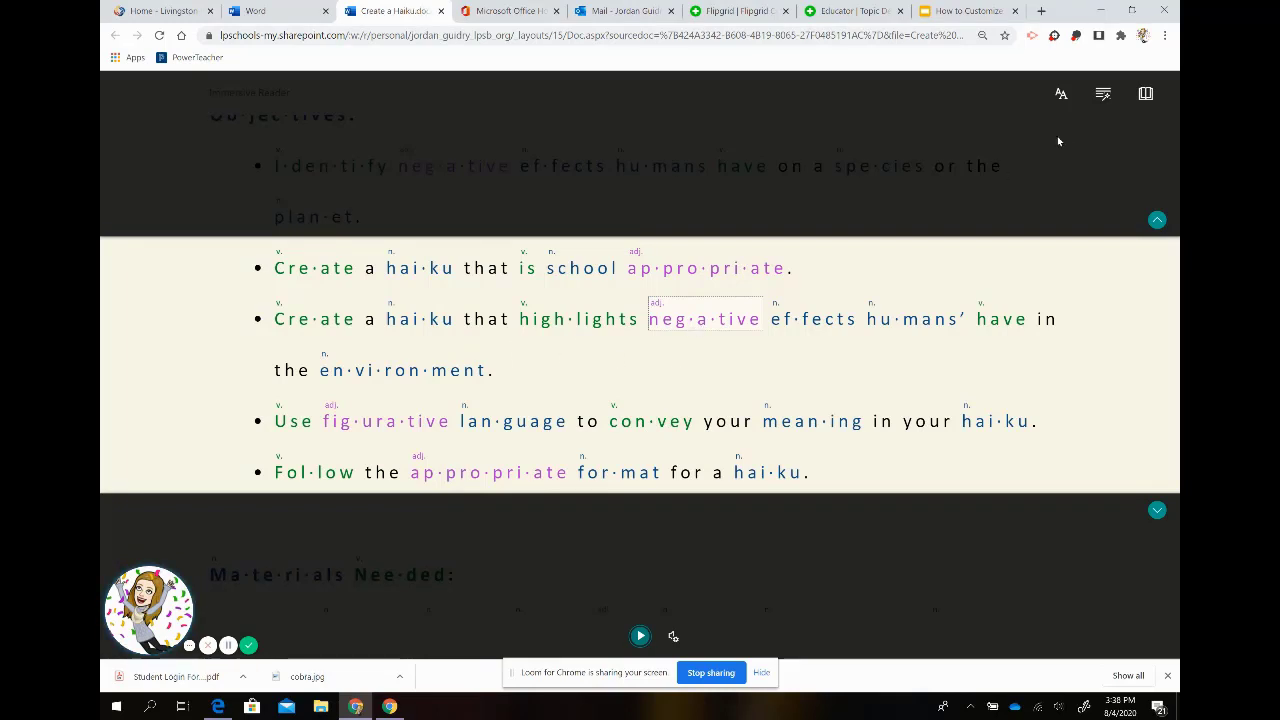
pyautogui.click(1145, 95)
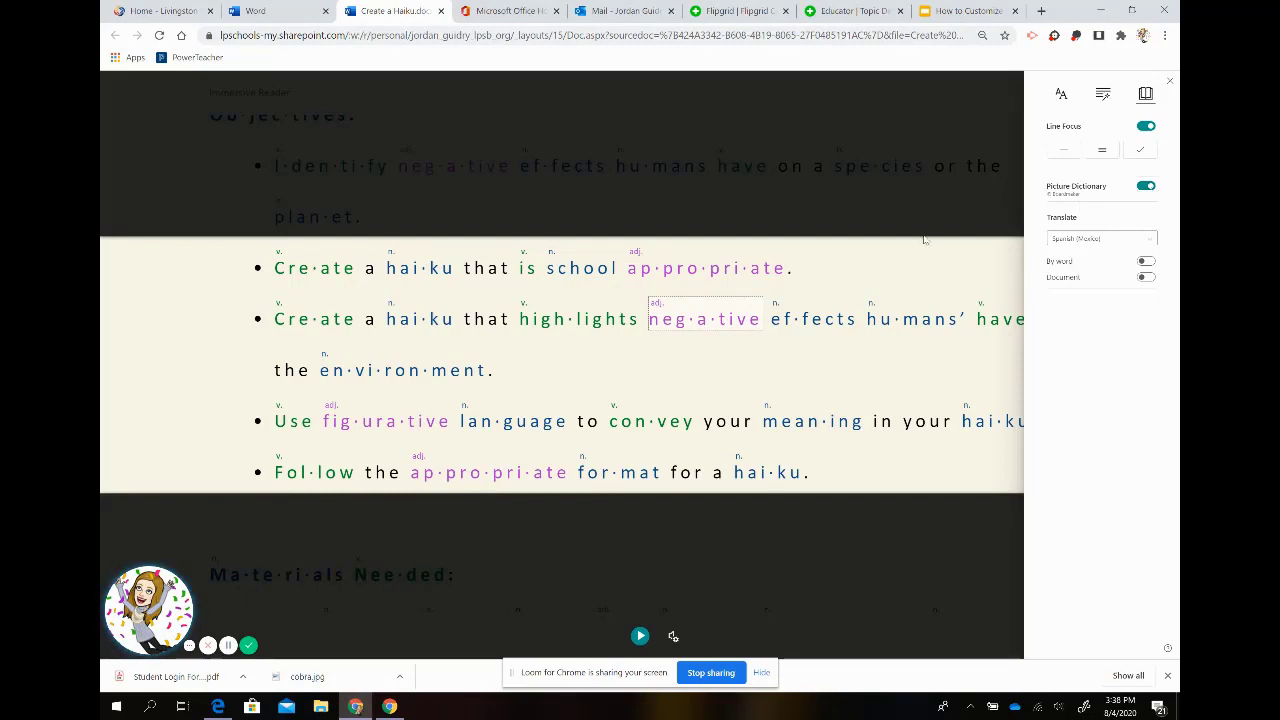
pyautogui.click(720, 324)
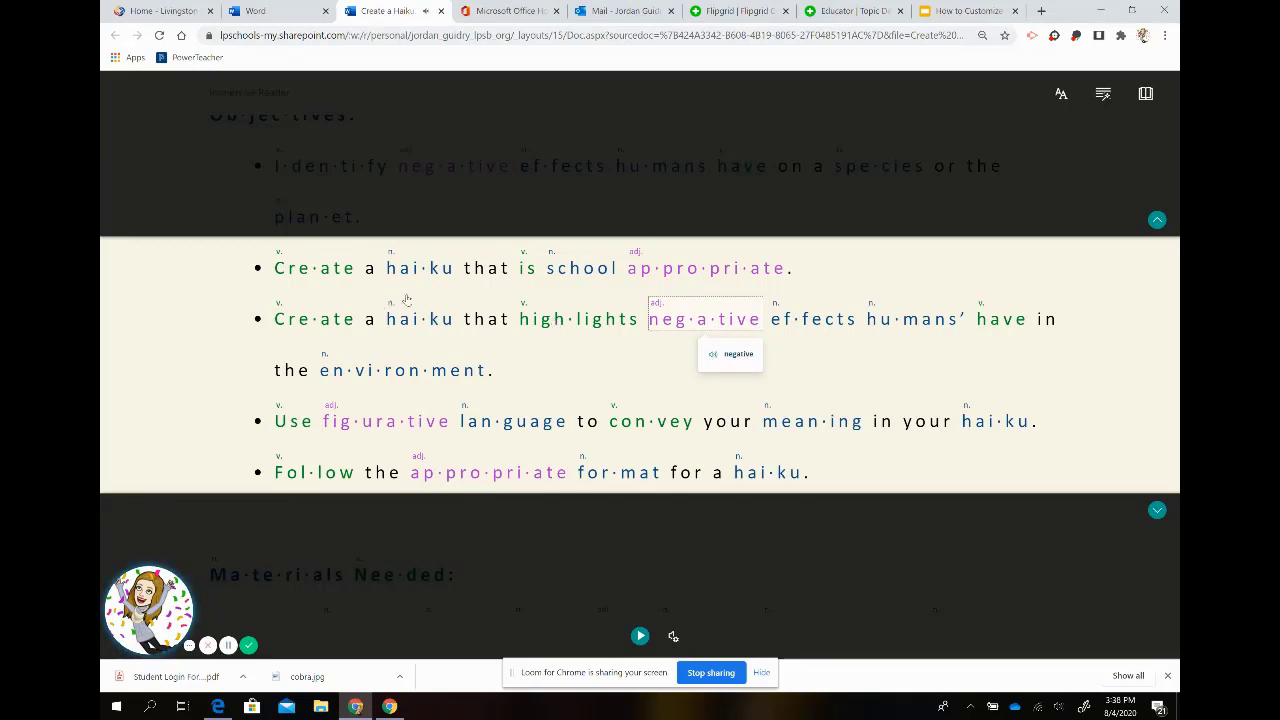
# Show the picture dictionary card for 'school', hear it pronounced, and bring up Reading Preferences.
pyautogui.click(567, 270)
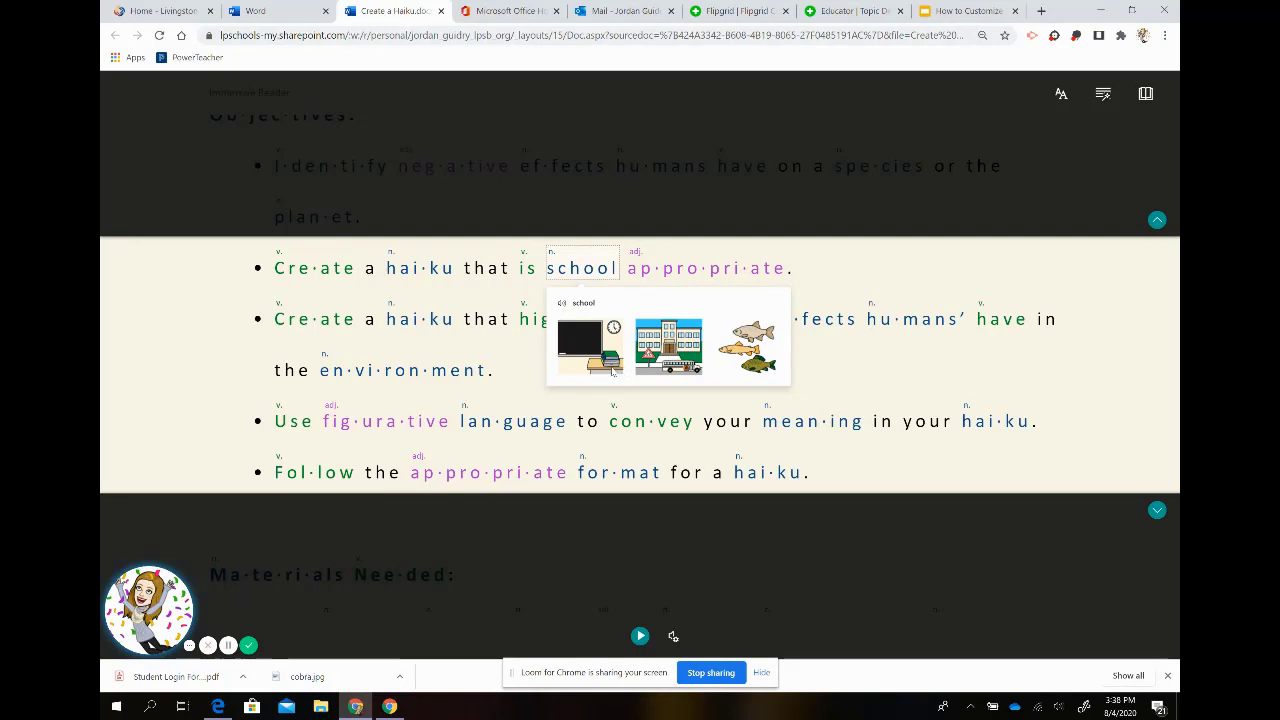
pyautogui.click(563, 304)
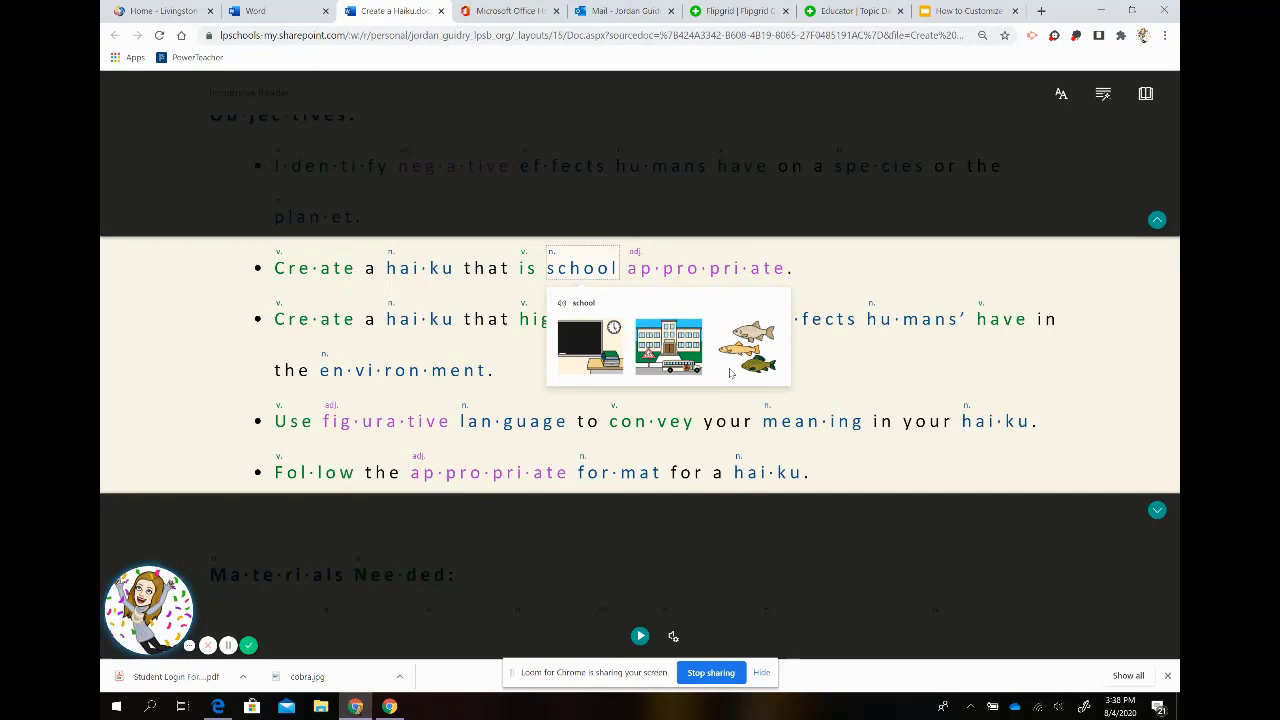
pyautogui.scroll(-4, 730, 373)
pyautogui.scroll(6, 730, 373)
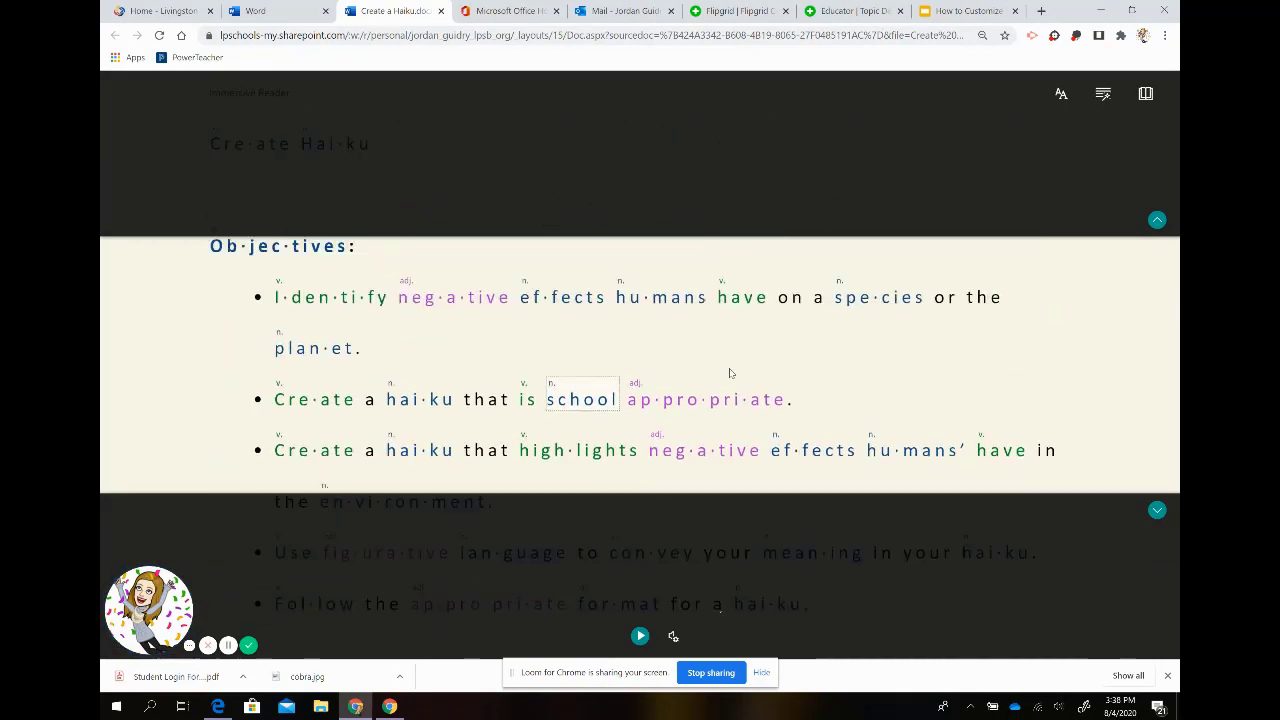
pyautogui.click(1146, 95)
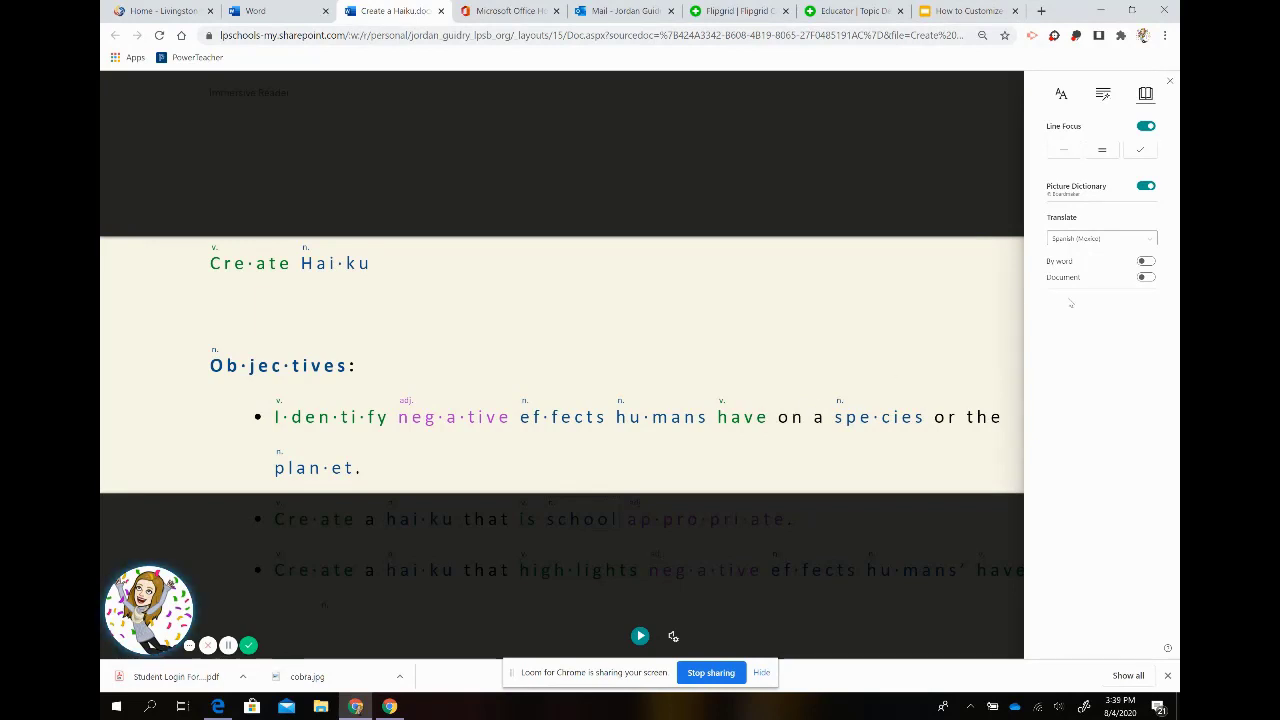
# Keep Spanish (Mexico) as the translation language and turn on By word translation.
pyautogui.click(1128, 245)
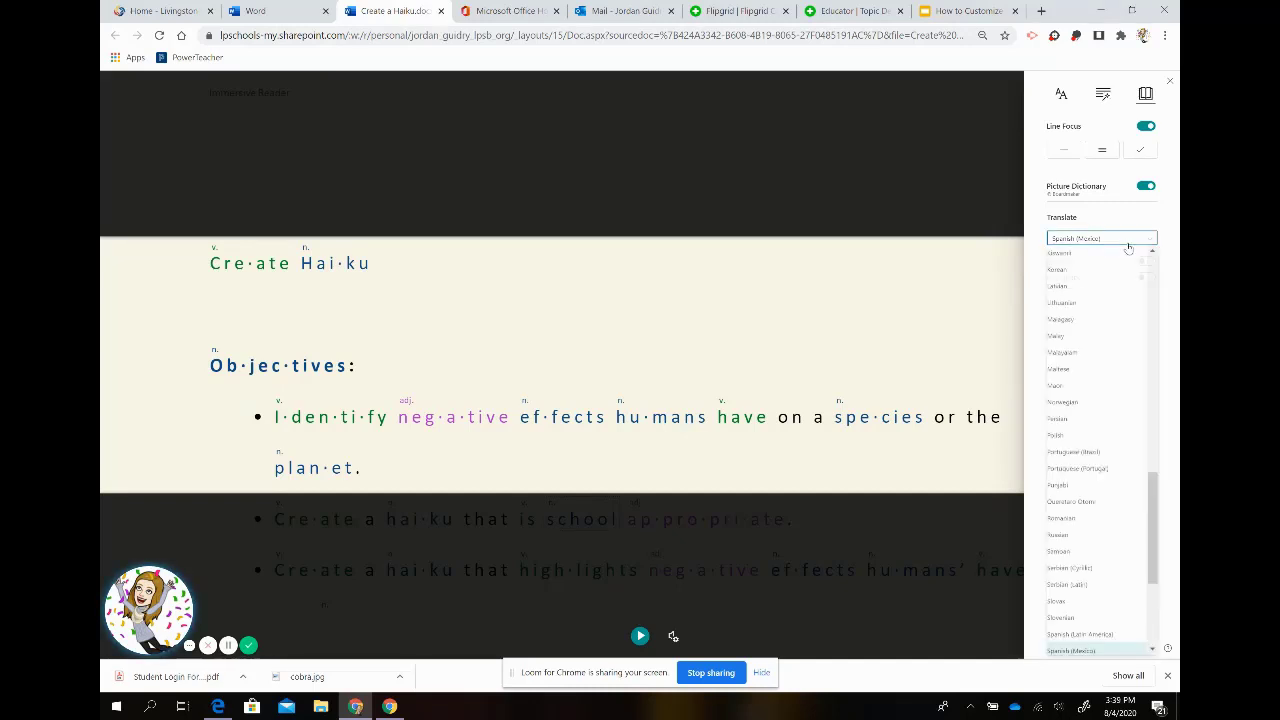
pyautogui.scroll(-3, 1083, 551)
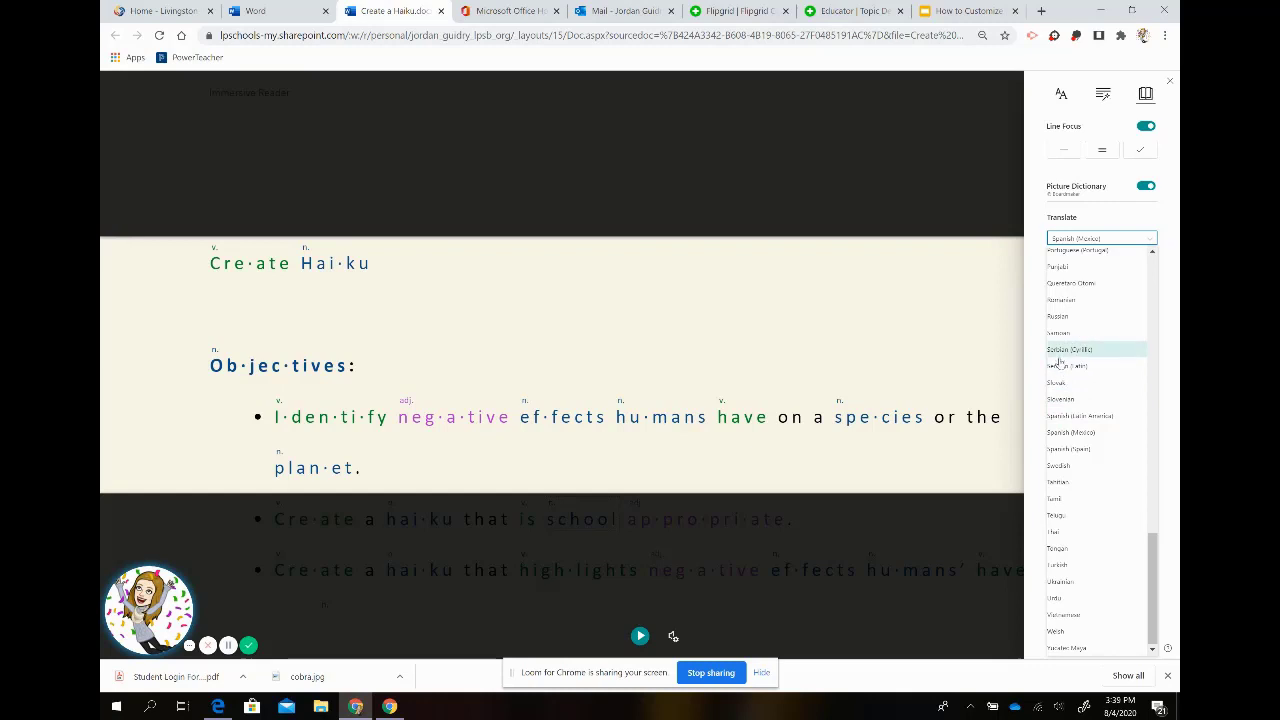
pyautogui.click(1080, 437)
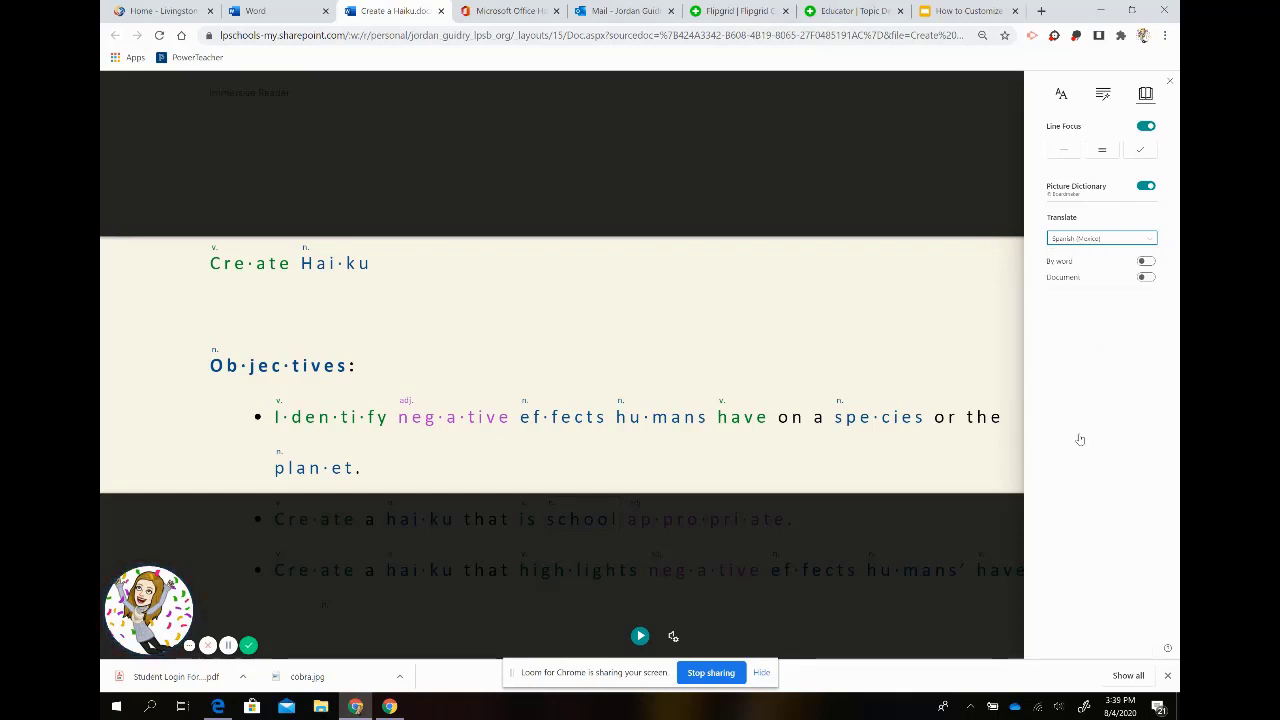
pyautogui.click(1143, 262)
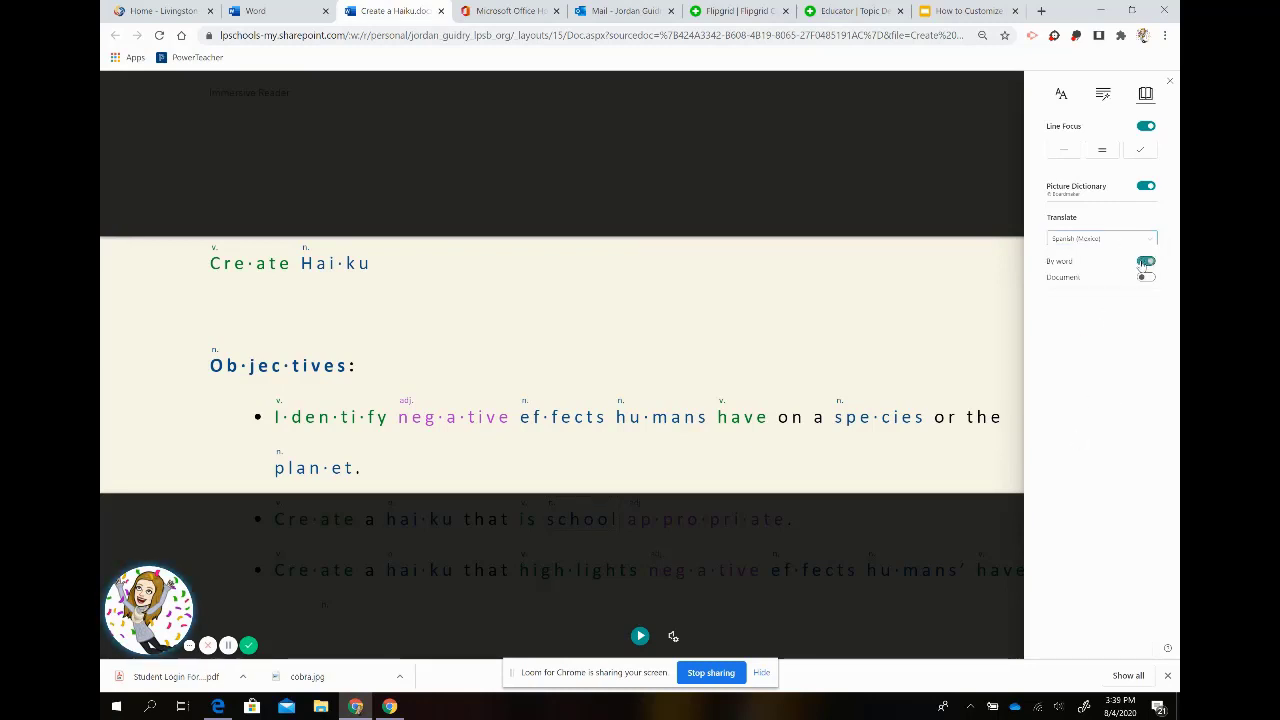
# Hear 'humans' translated as 'los humanos', then turn on Document translation.
pyautogui.click(670, 420)
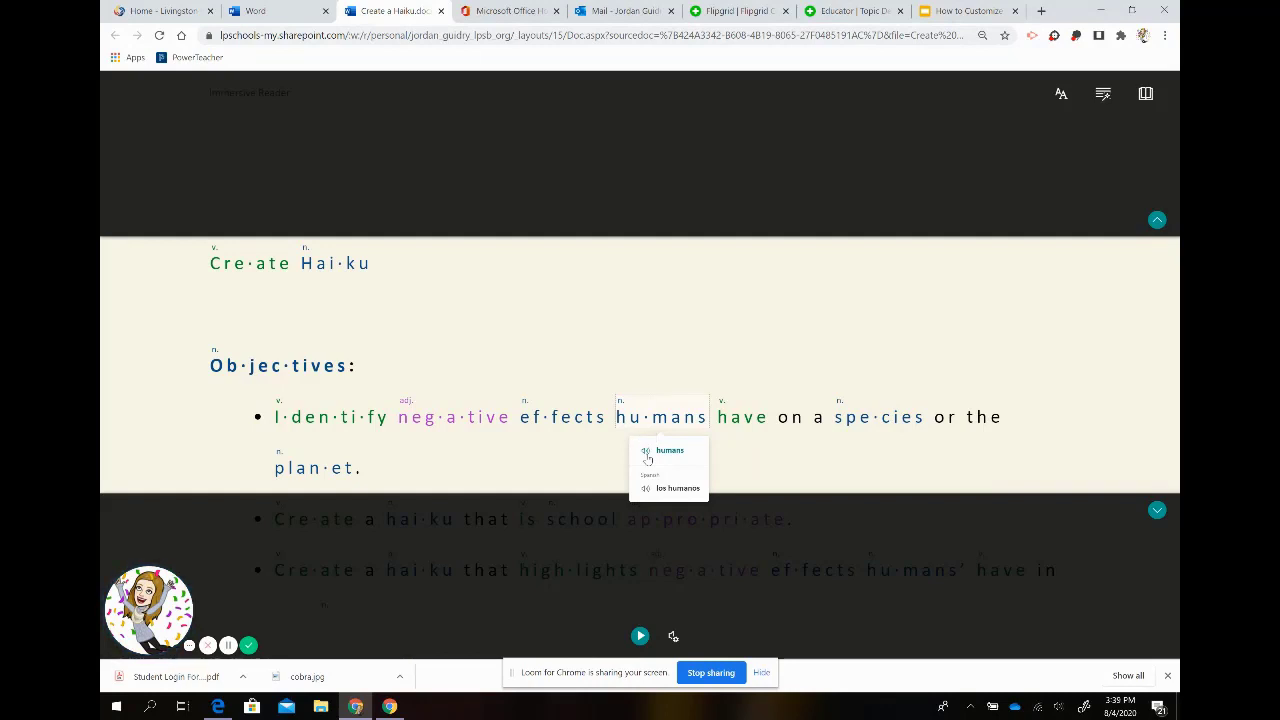
pyautogui.click(645, 490)
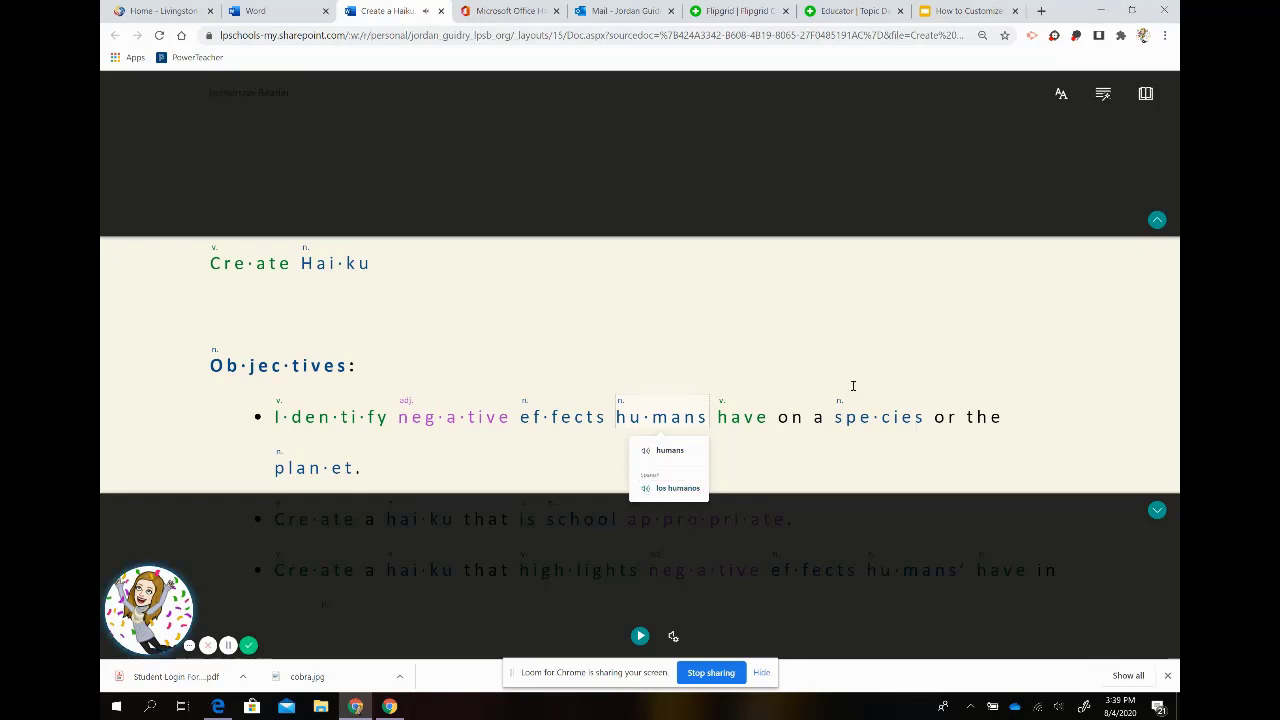
pyautogui.click(1145, 94)
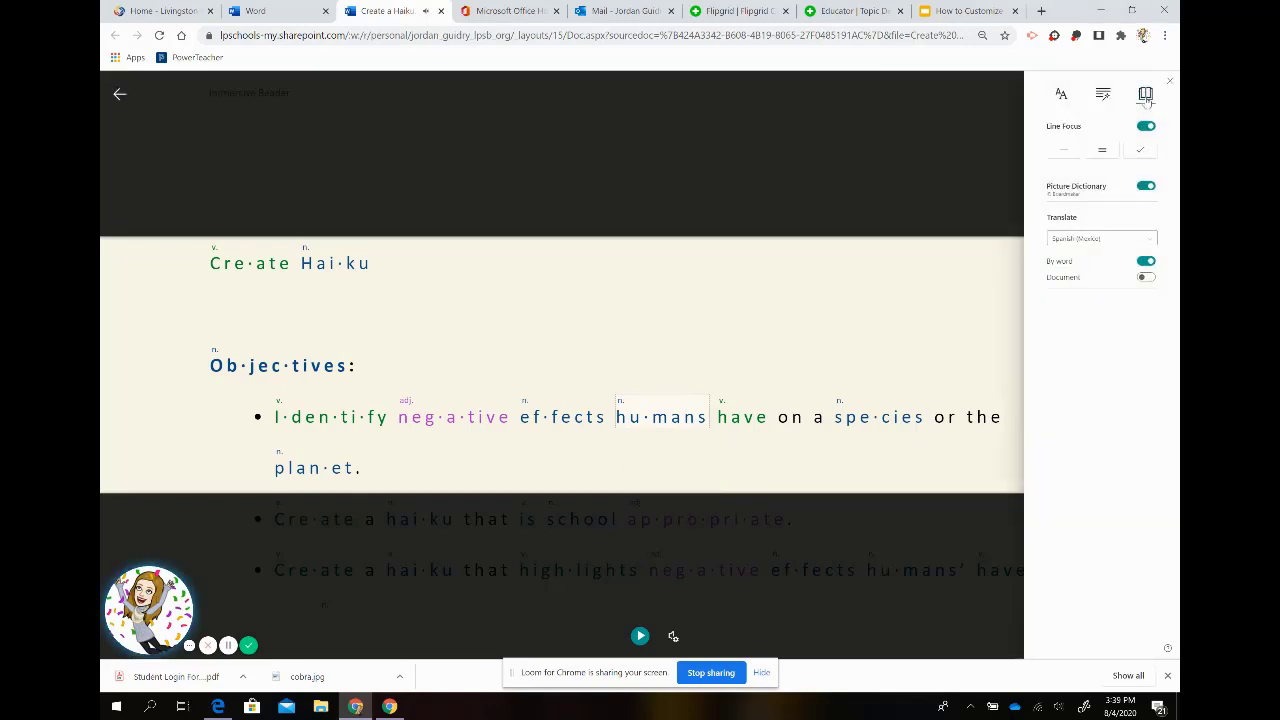
pyautogui.click(1144, 280)
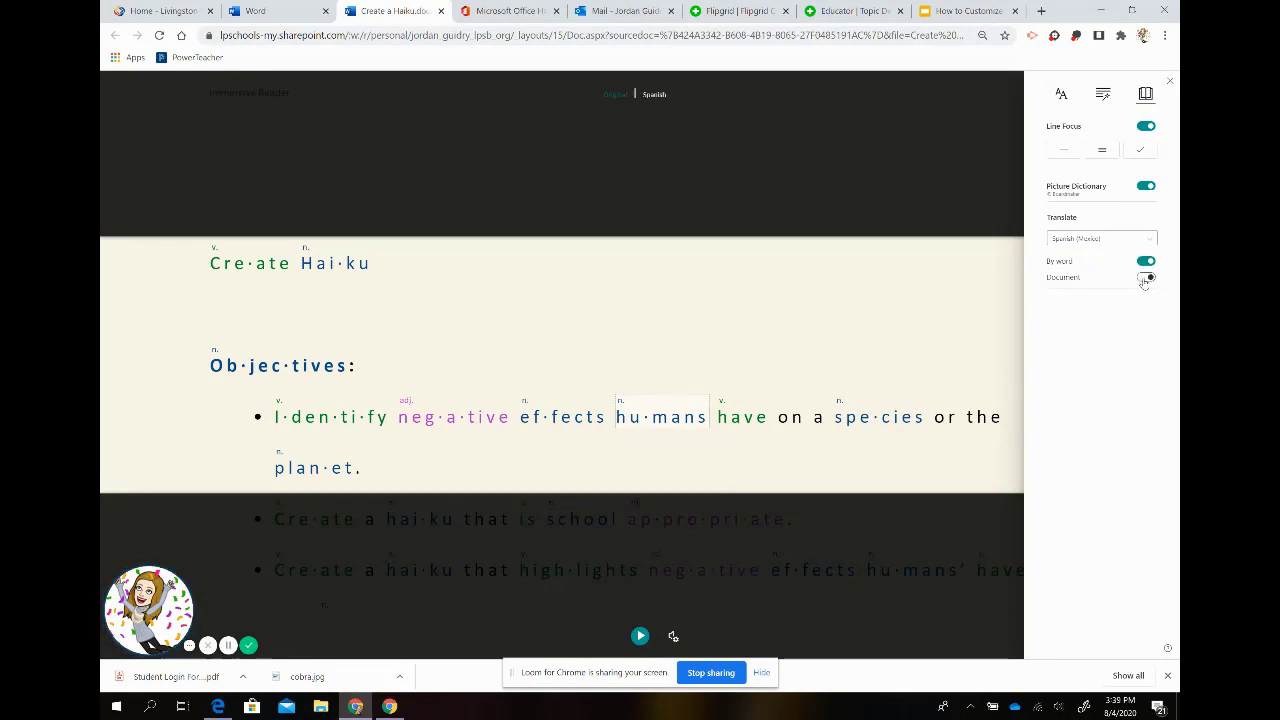